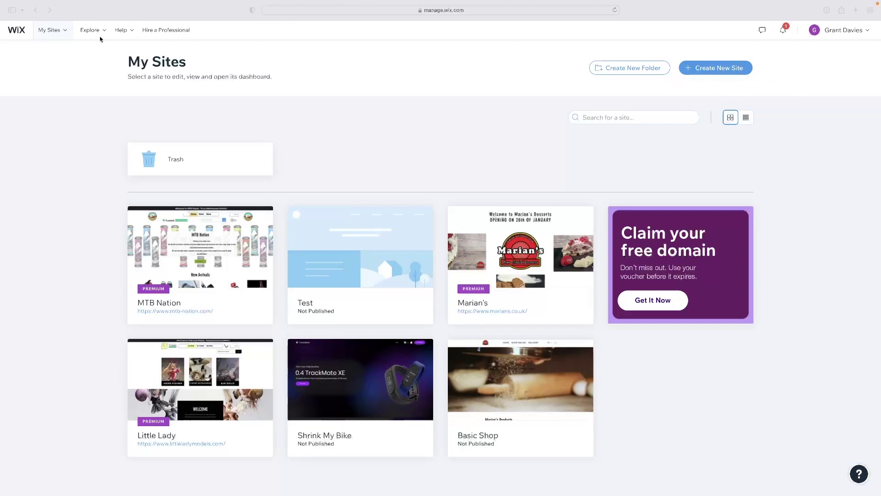
# Open the list of recently opened Wix sites.
pyautogui.click(64, 31)
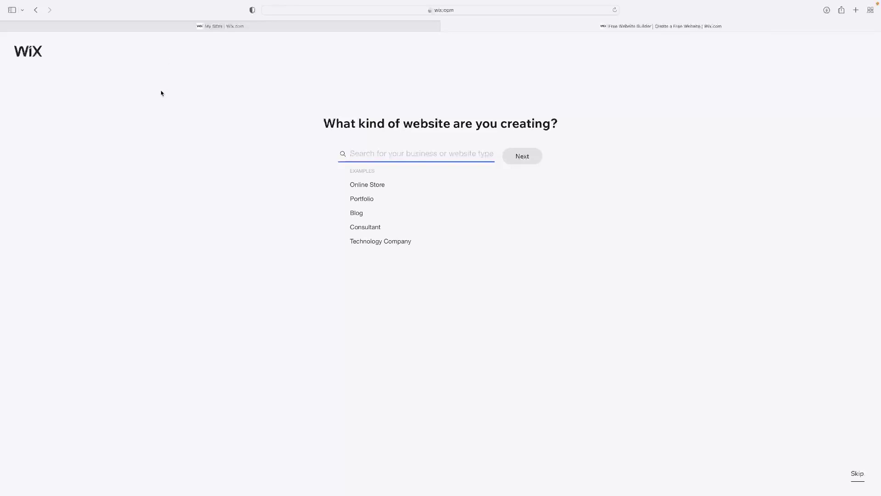
# Choose Creative Portfolio as the website type and name the new site 'Test'.
pyautogui.click(363, 199)
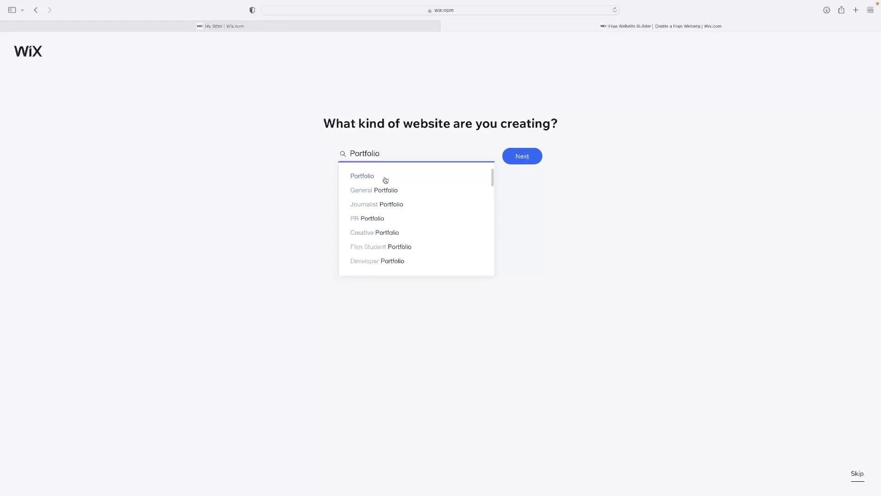
pyautogui.click(381, 233)
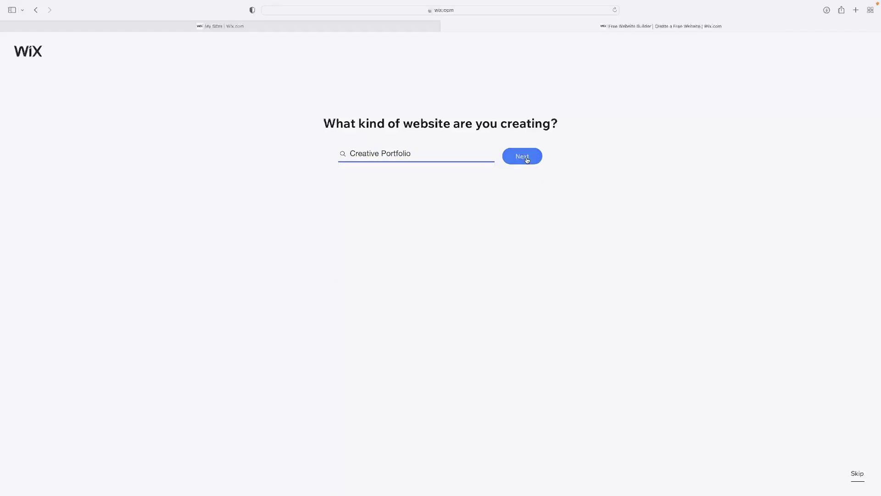
pyautogui.press('Return')
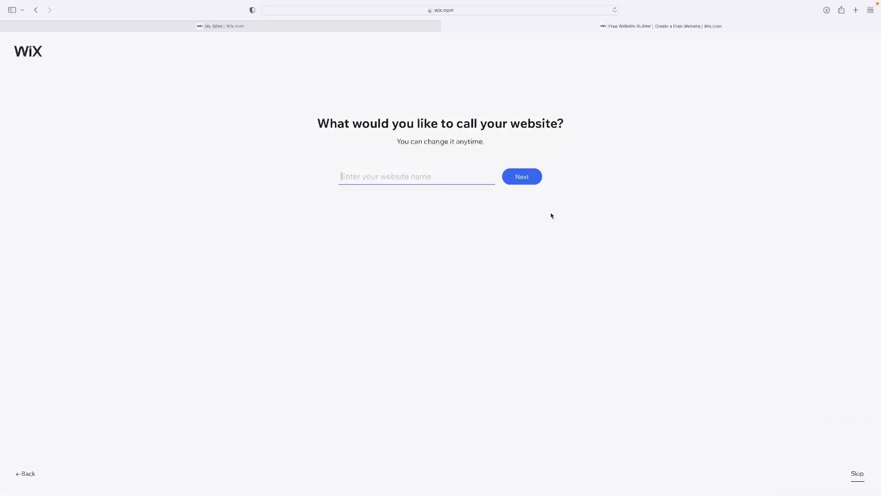
pyautogui.write('Test')
pyautogui.click(517, 179)
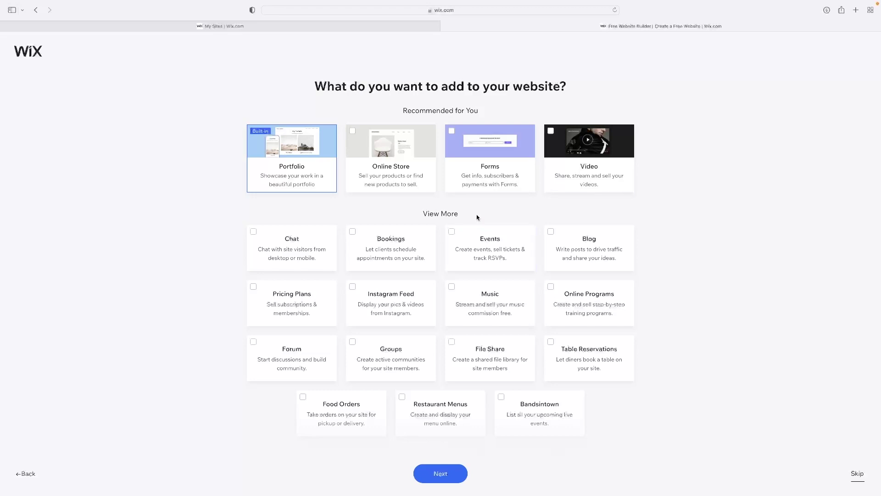
# Keep the Portfolio feature and choose to design the site from a template.
pyautogui.moveTo(263, 170)
pyautogui.click(441, 473)
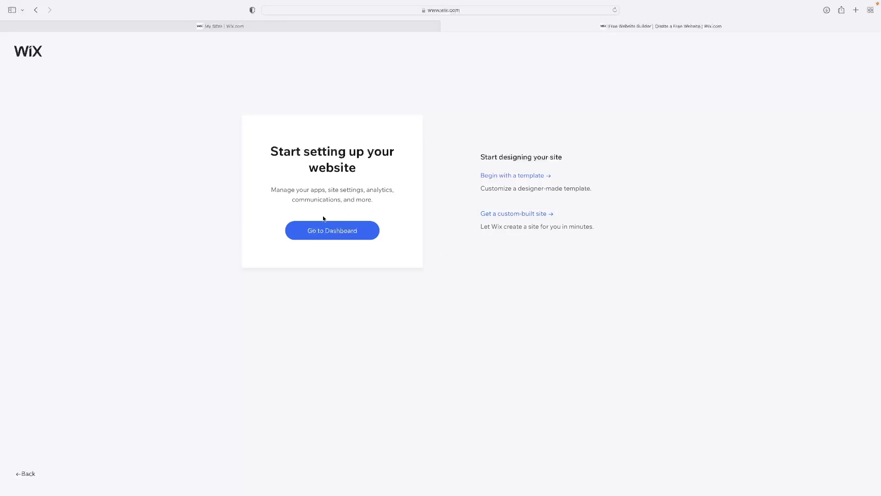
pyautogui.click(512, 181)
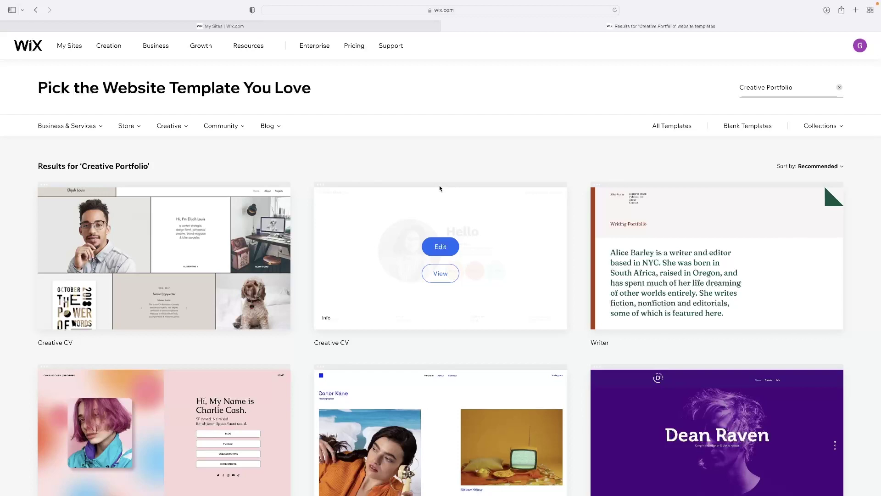
# Browse the first two pages of Creative Portfolio template results.
pyautogui.scroll(-15, 431, 218)
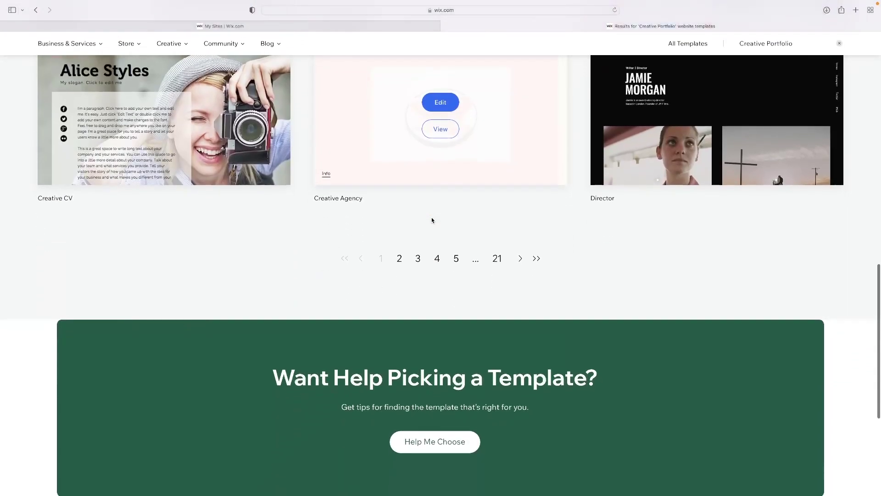
pyautogui.scroll(5, 432, 220)
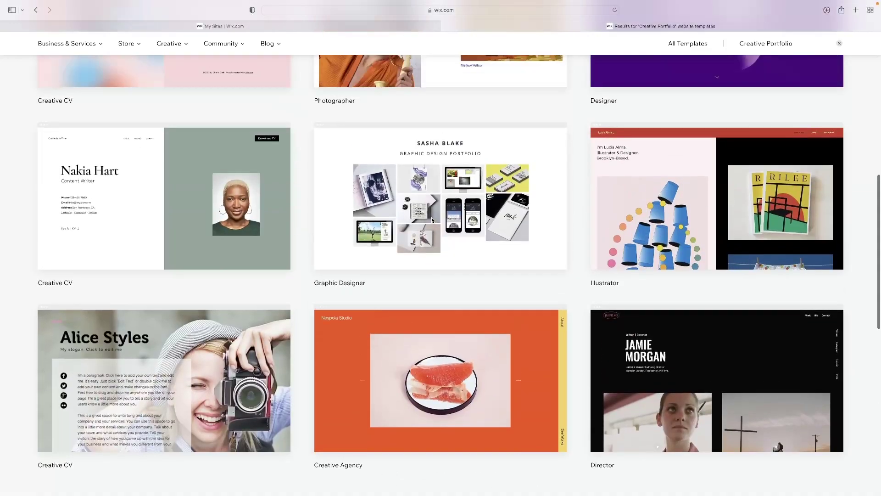
pyautogui.scroll(-10, 431, 219)
pyautogui.scroll(6, 431, 219)
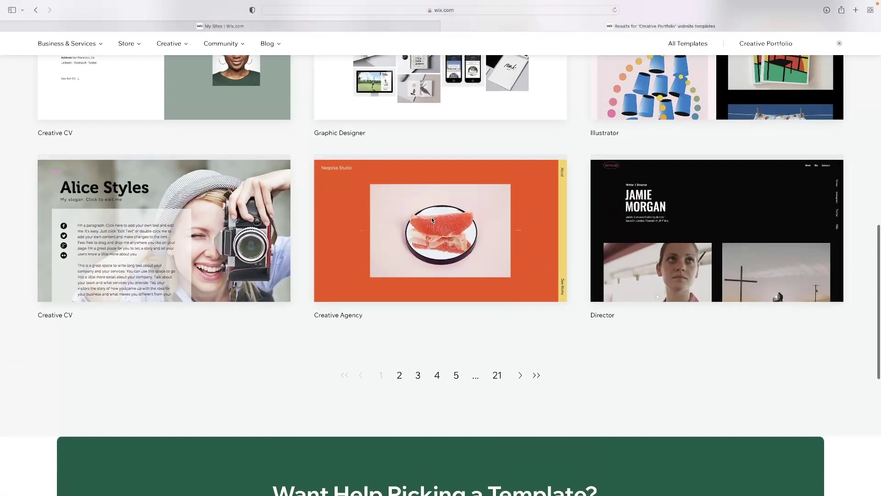
pyautogui.scroll(20, 432, 216)
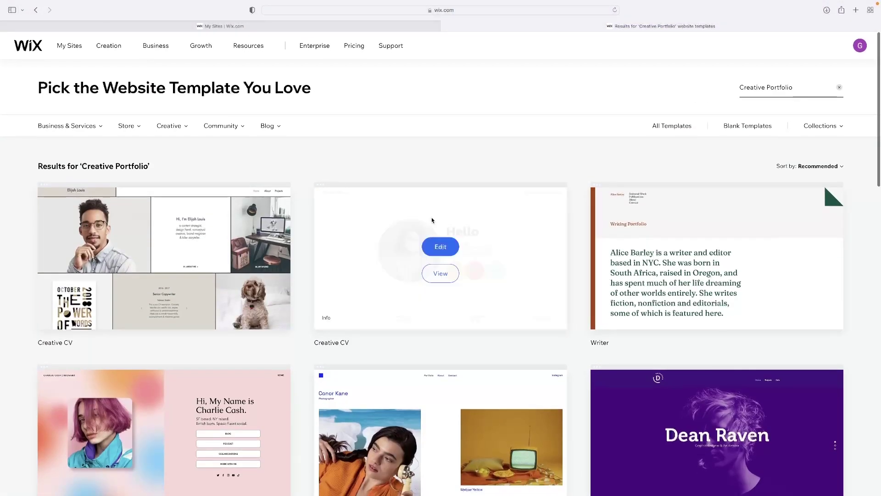
pyautogui.scroll(-13, 431, 220)
pyautogui.scroll(5, 432, 219)
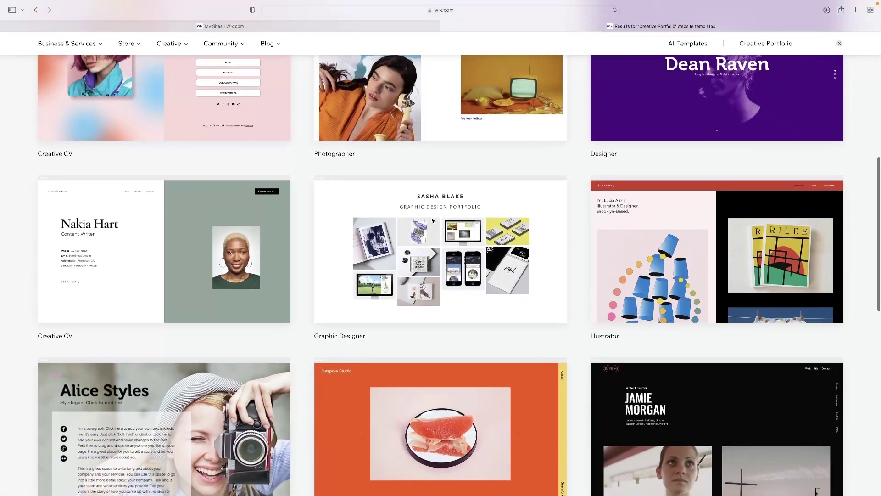
pyautogui.scroll(10, 431, 220)
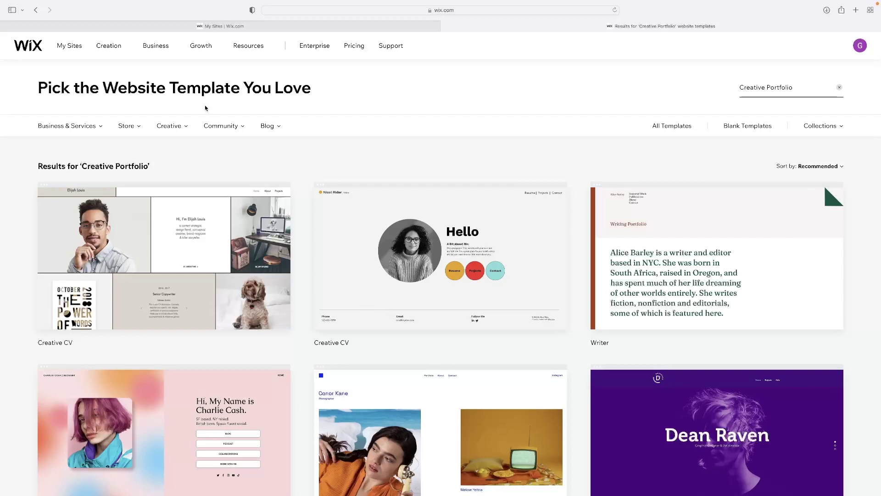
pyautogui.moveTo(132, 130)
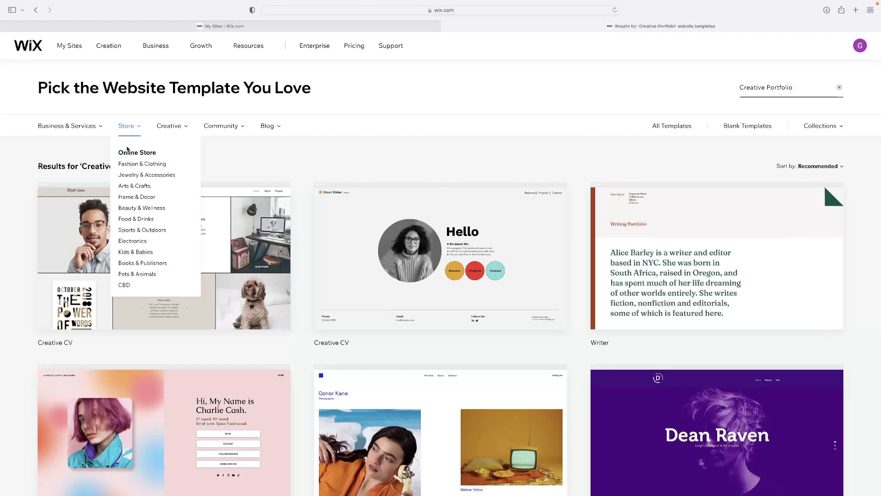
pyautogui.moveTo(173, 124)
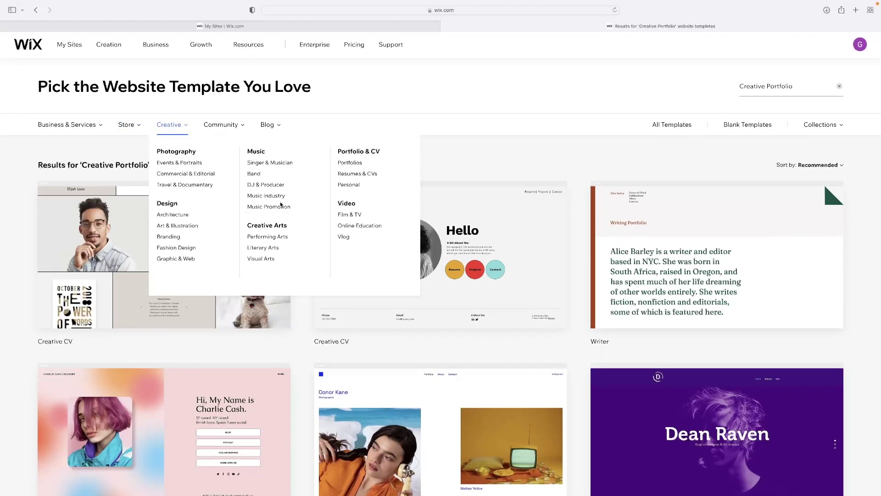
pyautogui.scroll(-12, 514, 261)
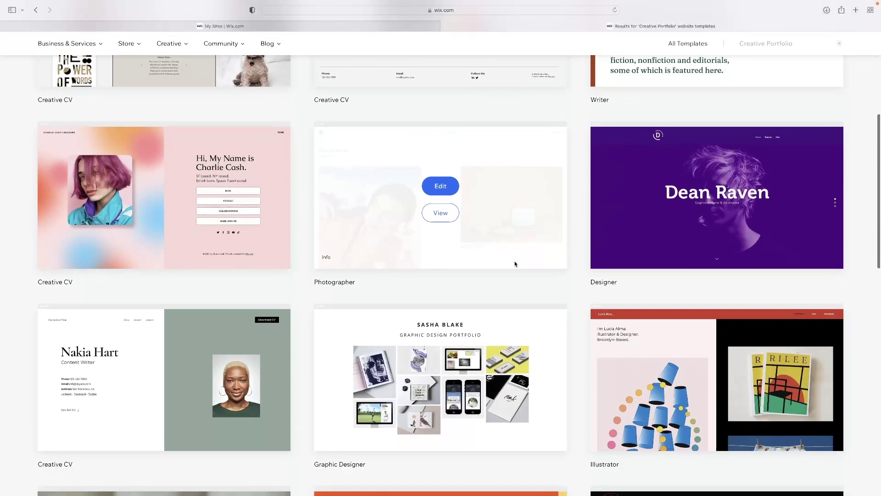
pyautogui.scroll(-1, 527, 269)
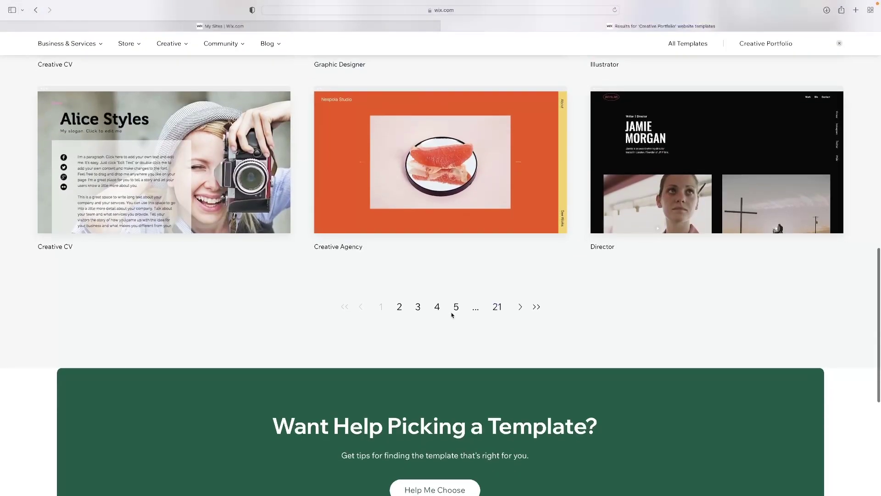
pyautogui.click(400, 307)
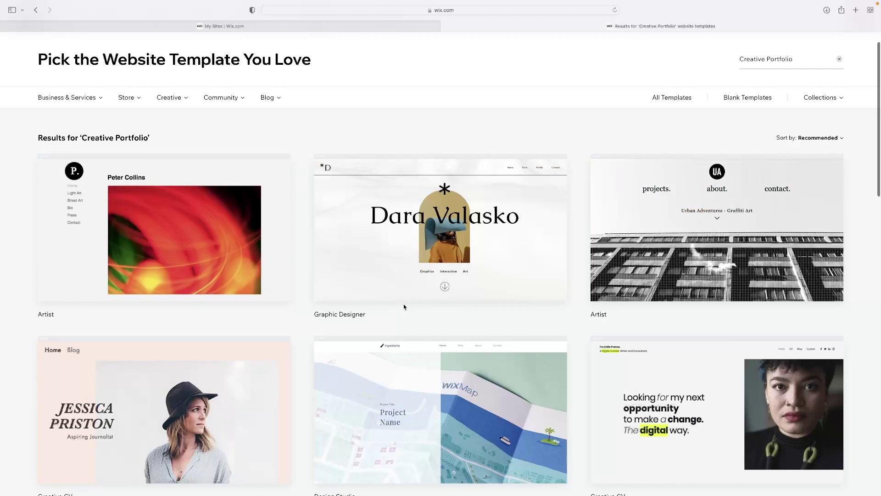
pyautogui.scroll(-6, 406, 303)
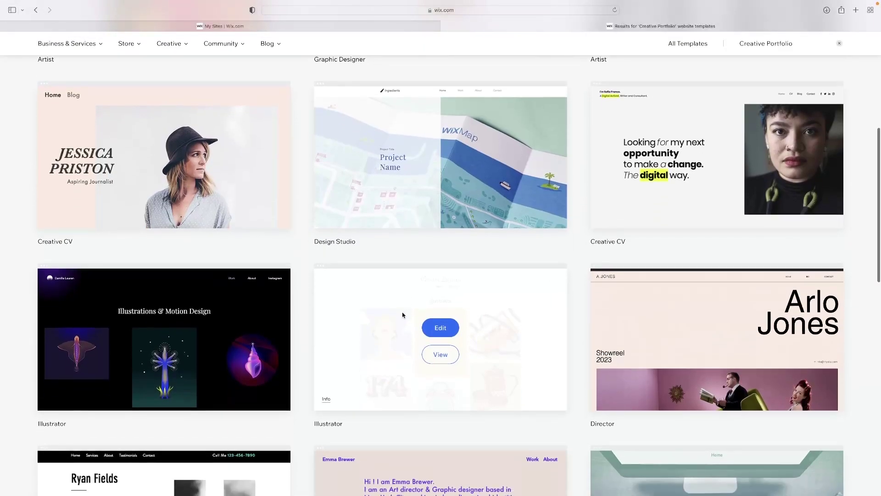
pyautogui.scroll(-8, 403, 315)
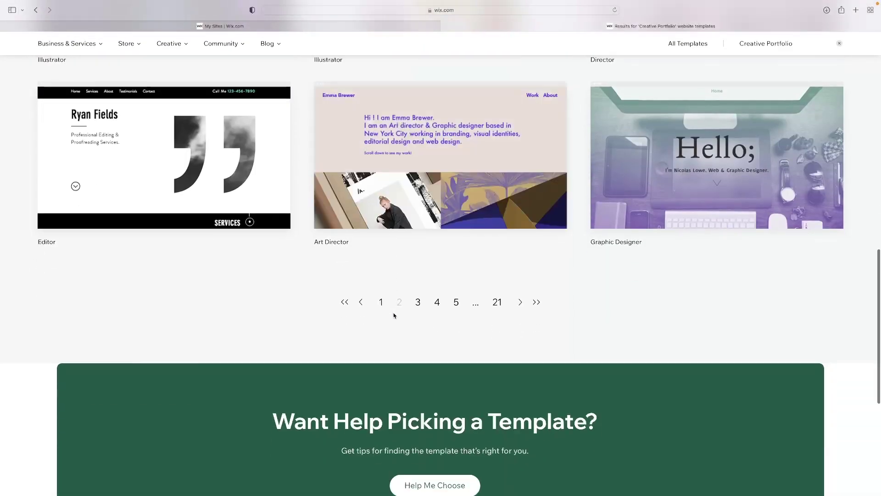
pyautogui.scroll(-1, 438, 305)
pyautogui.scroll(3, 439, 304)
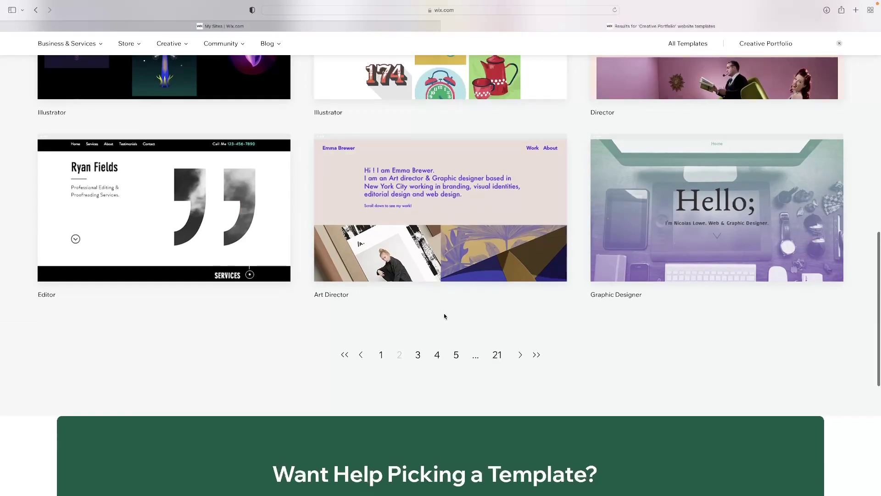
# Go to the third results page and preview the Artist template.
pyautogui.click(417, 354)
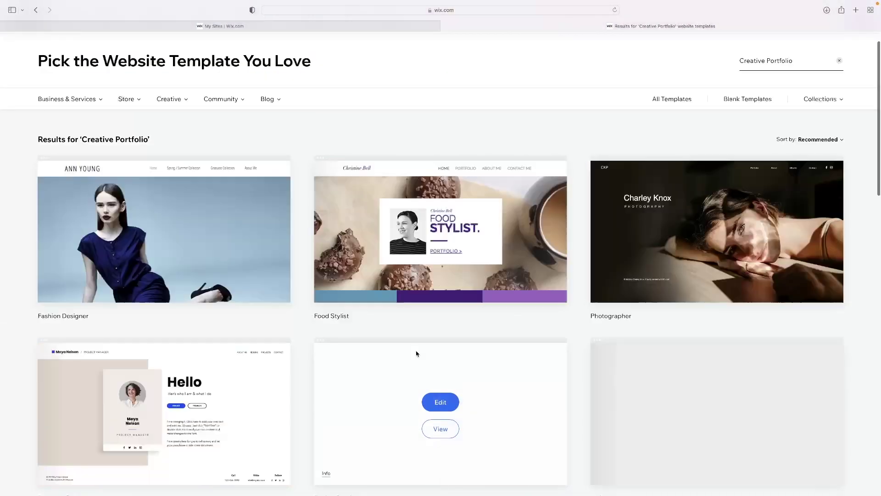
pyautogui.scroll(-7, 413, 343)
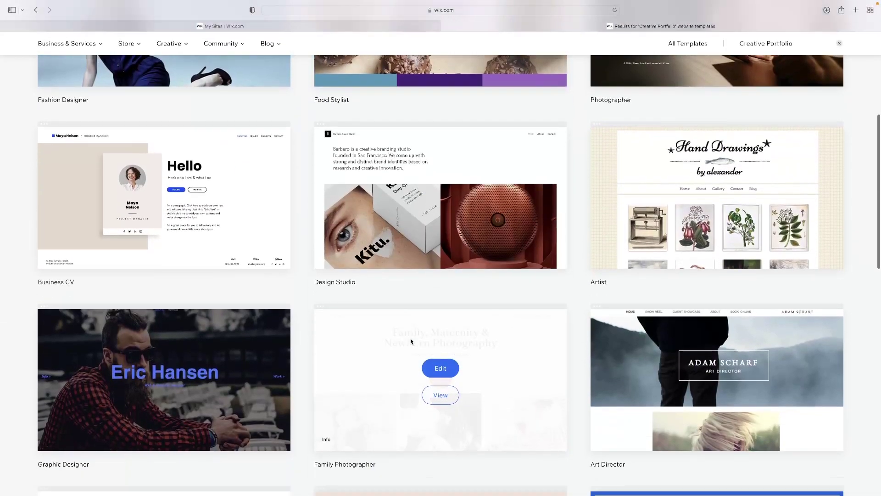
pyautogui.scroll(-5, 236, 382)
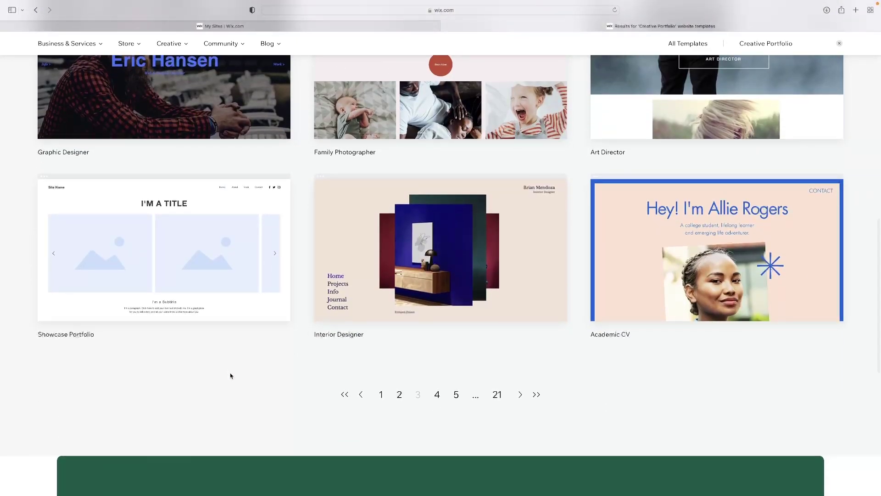
pyautogui.scroll(5, 230, 375)
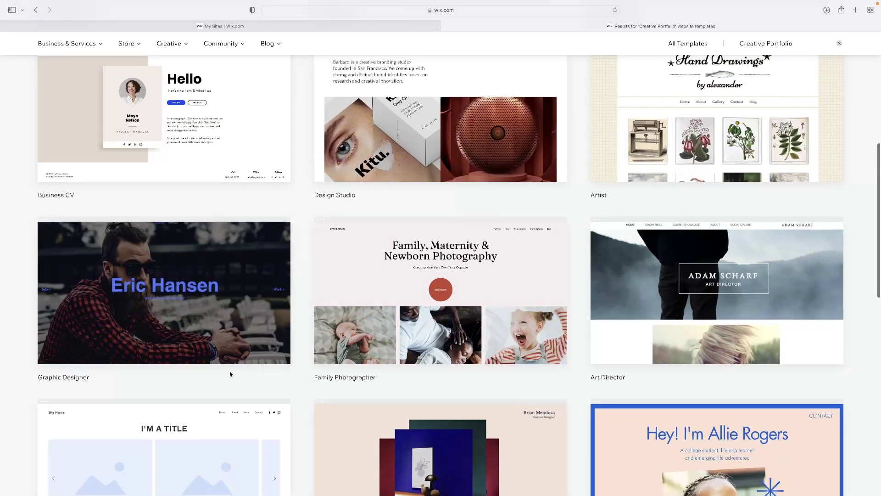
pyautogui.scroll(2, 231, 373)
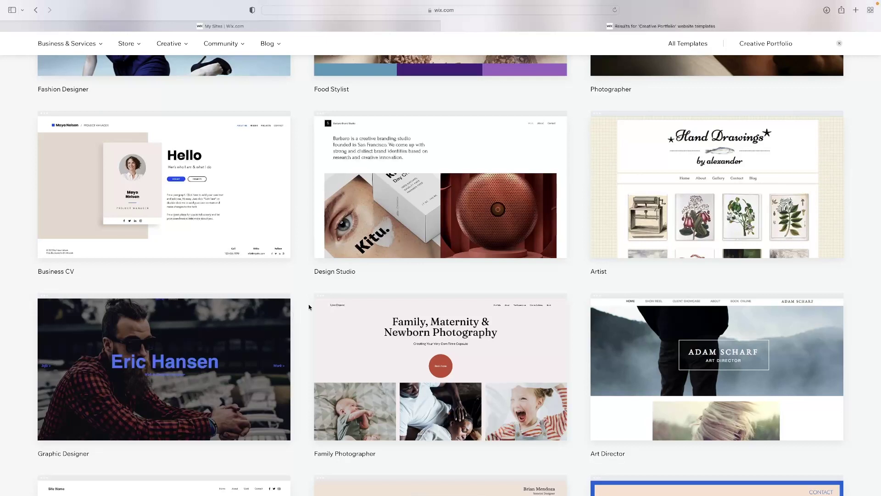
pyautogui.scroll(4, 356, 312)
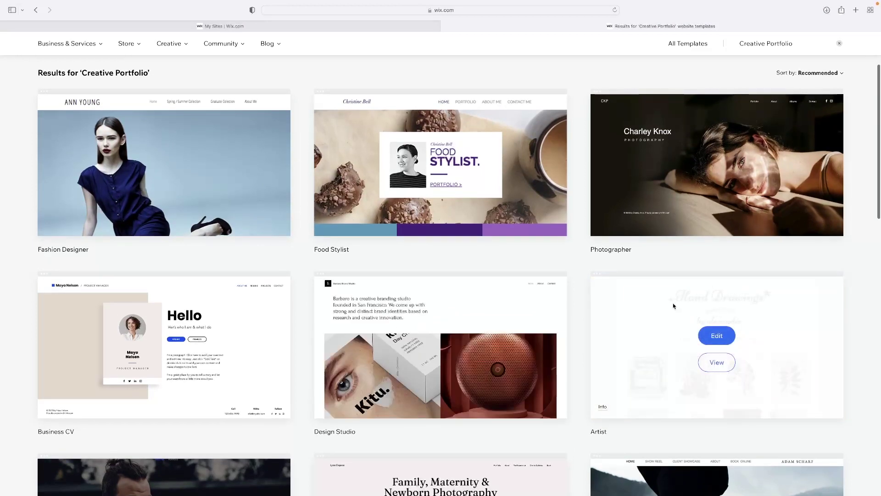
pyautogui.moveTo(712, 366)
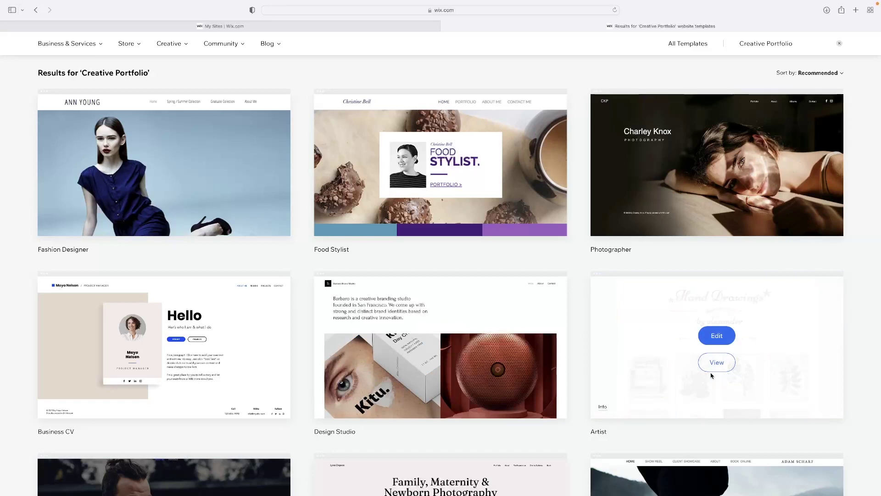
pyautogui.click(729, 365)
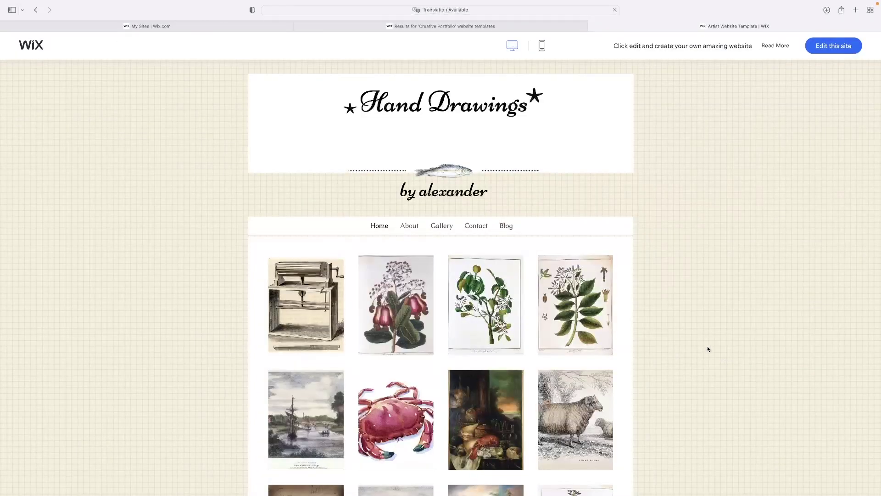
# Look through the Hand Drawings template and select its heading in the editor.
pyautogui.scroll(-5, 216, 261)
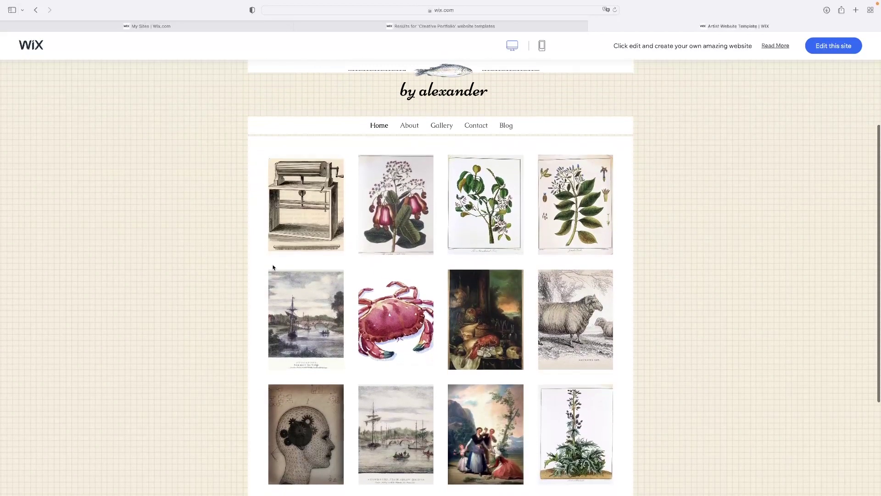
pyautogui.scroll(5, 271, 271)
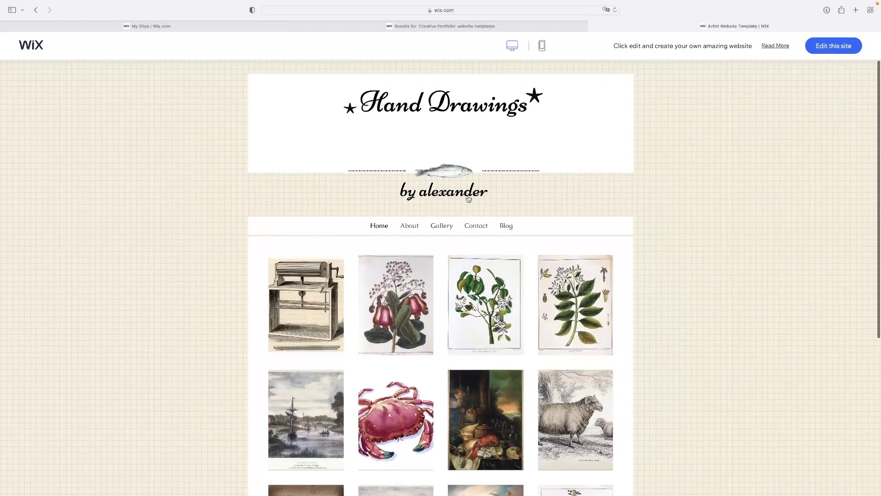
pyautogui.scroll(-3, 436, 237)
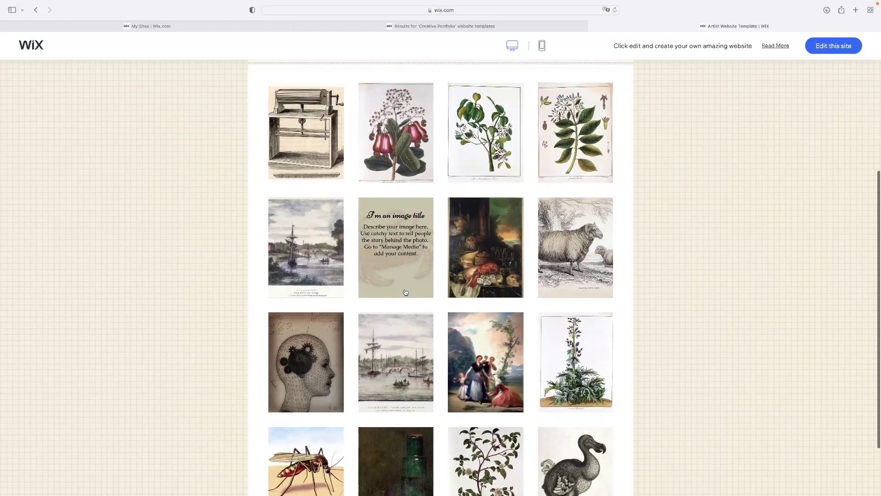
pyautogui.scroll(-2, 431, 237)
pyautogui.scroll(5, 535, 302)
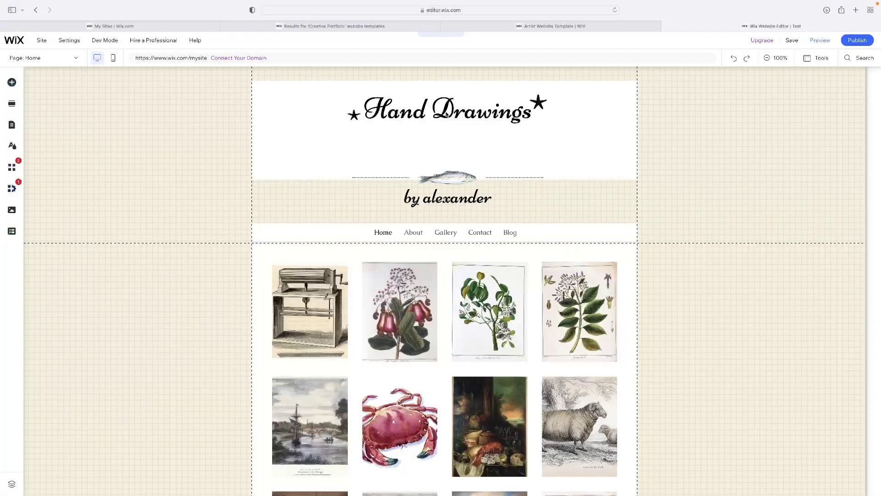
pyautogui.click(446, 113)
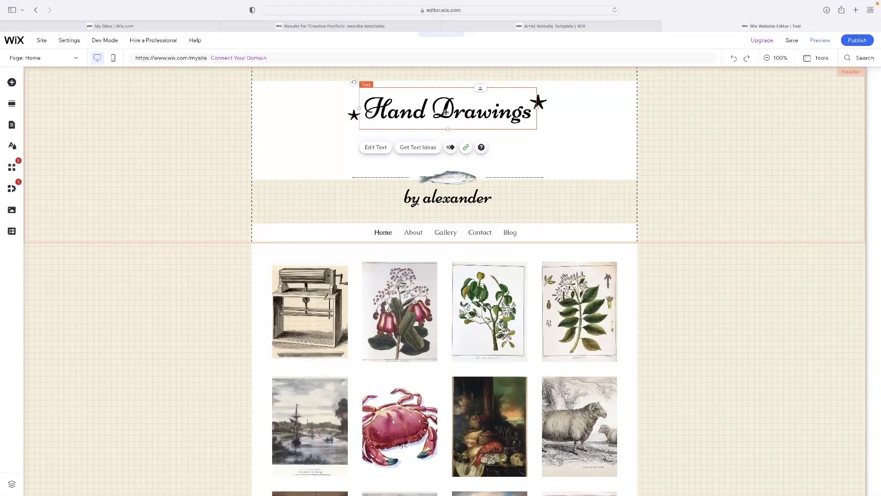
# Change the heading to 'TEST' at 49 px in Nobile, keeping the Heading 1 theme.
pyautogui.doubleClick(446, 113)
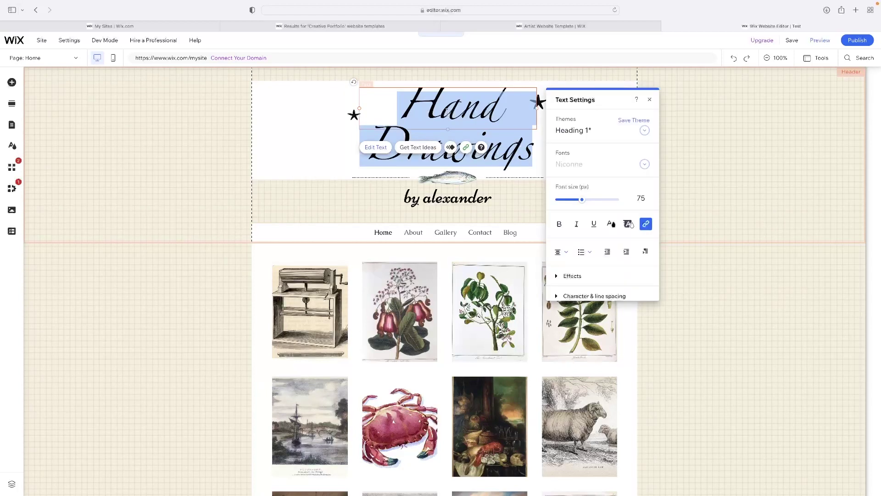
pyautogui.write('TEST')
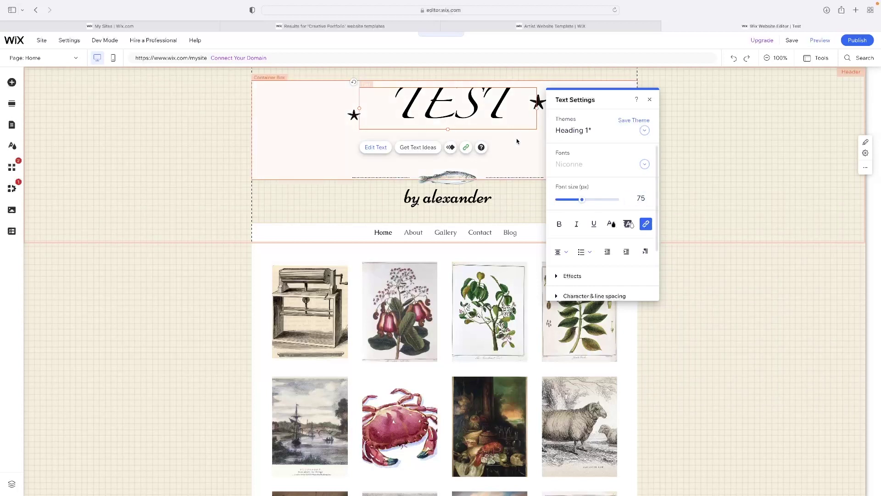
pyautogui.press('super+a')
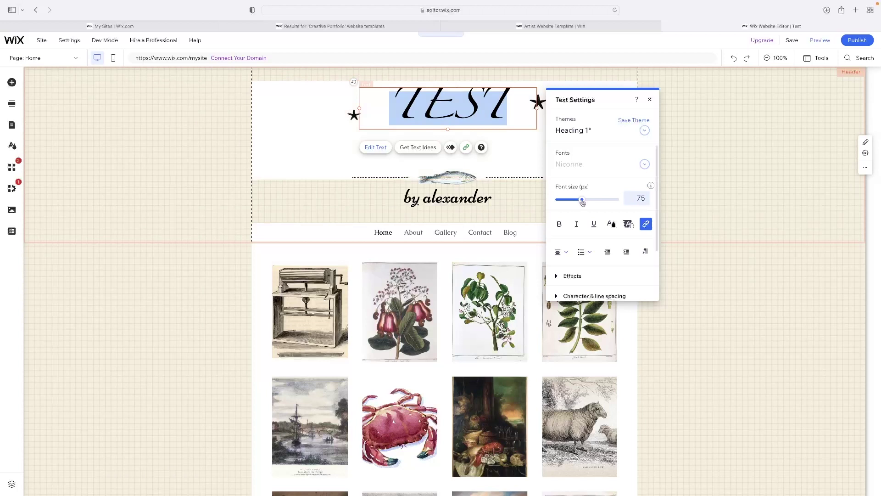
pyautogui.moveTo(581, 200); pyautogui.dragTo(572, 201)
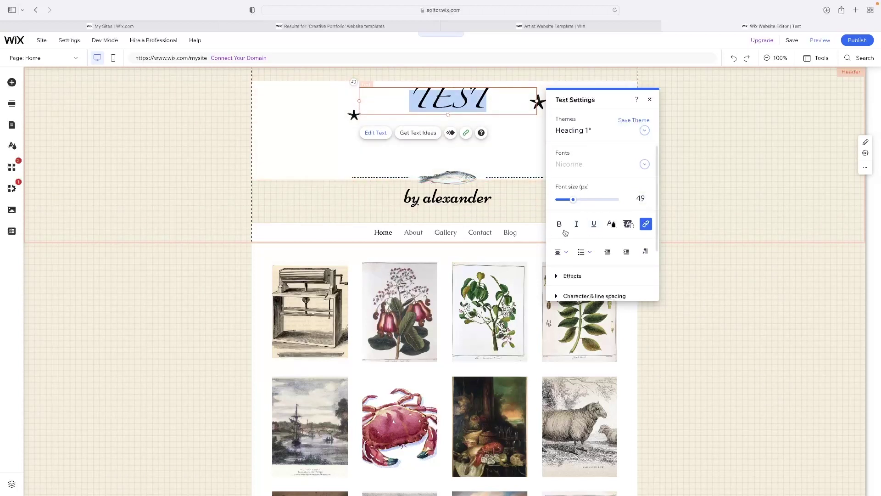
pyautogui.scroll(-1, 585, 184)
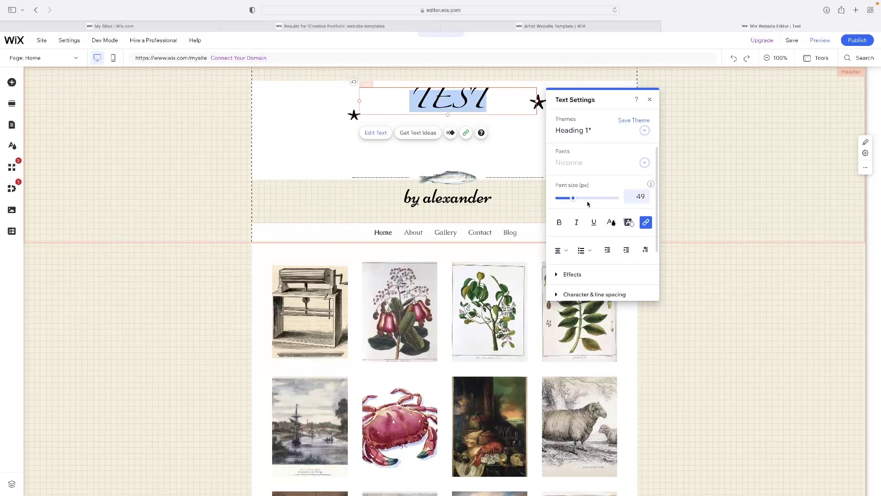
pyautogui.click(644, 131)
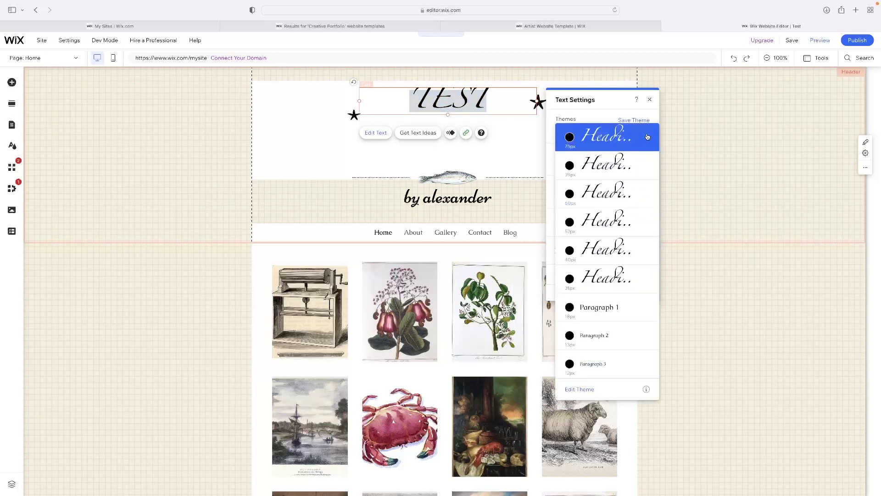
pyautogui.click(597, 113)
pyautogui.click(644, 162)
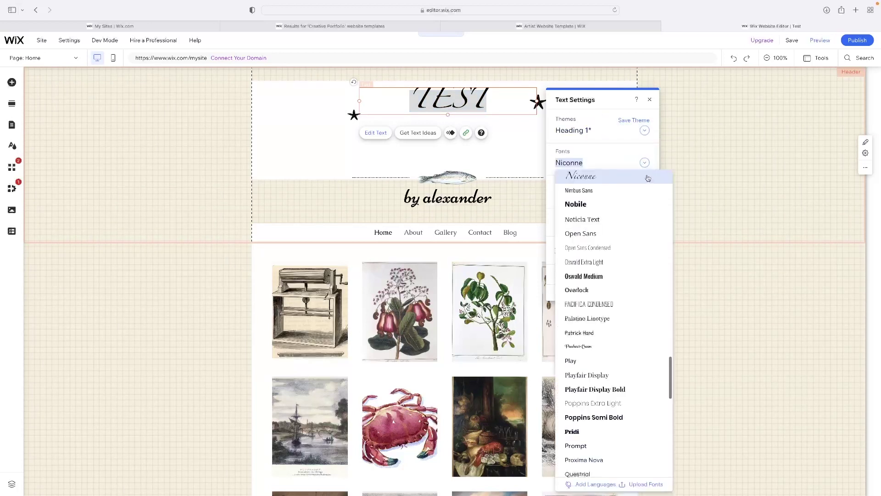
pyautogui.click(640, 204)
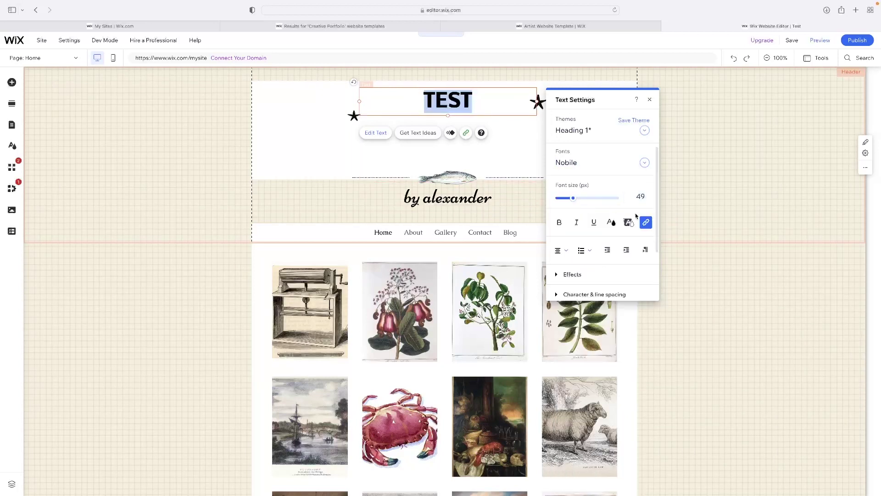
# Try pink and teal theme colours on the TEST heading, leaving it black.
pyautogui.click(612, 224)
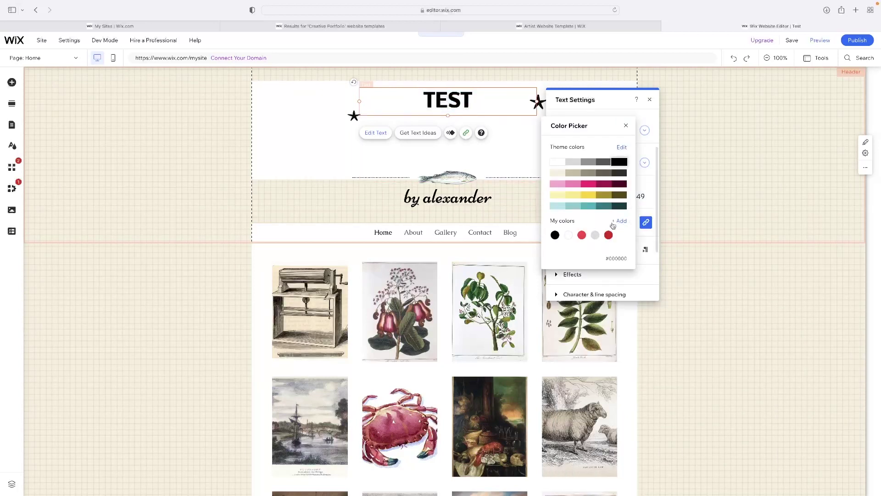
pyautogui.click(588, 185)
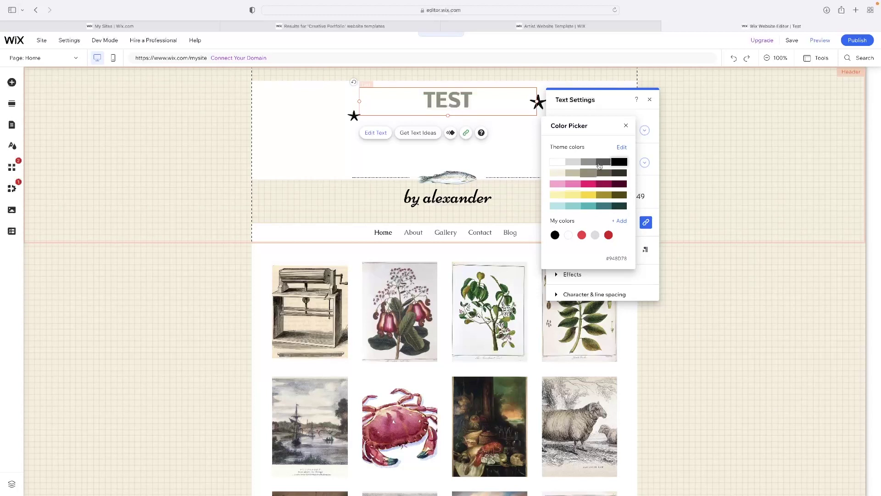
pyautogui.click(604, 205)
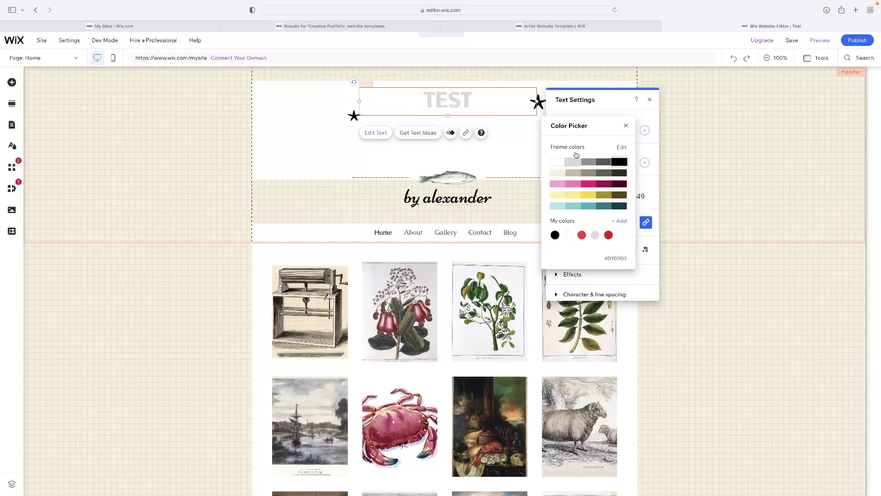
pyautogui.click(625, 127)
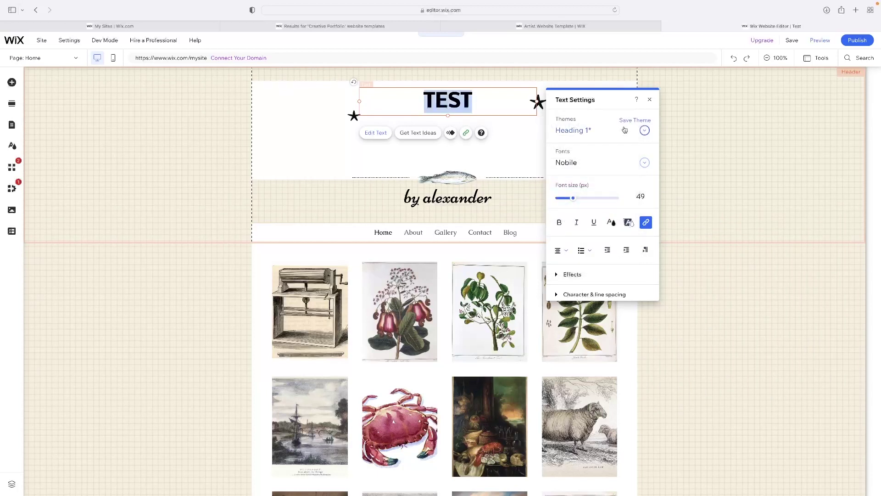
# Close the heading's Text Settings and select the fish drawing under the title.
pyautogui.click(648, 101)
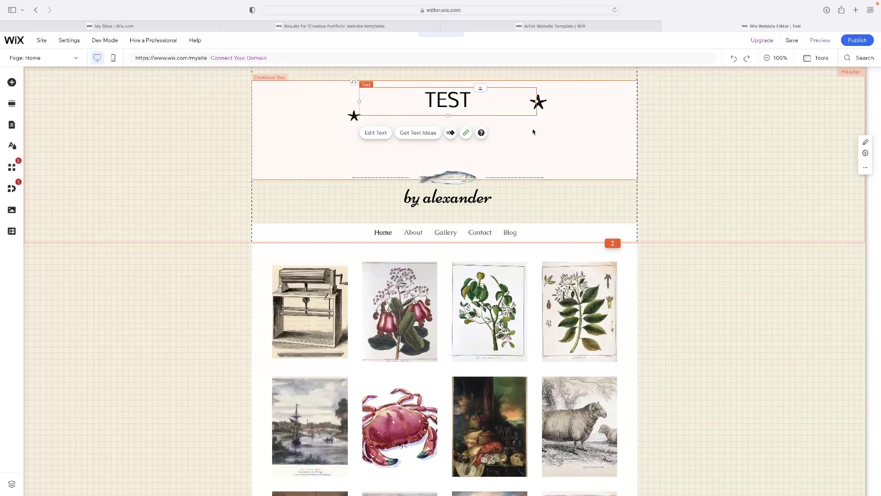
pyautogui.click(459, 179)
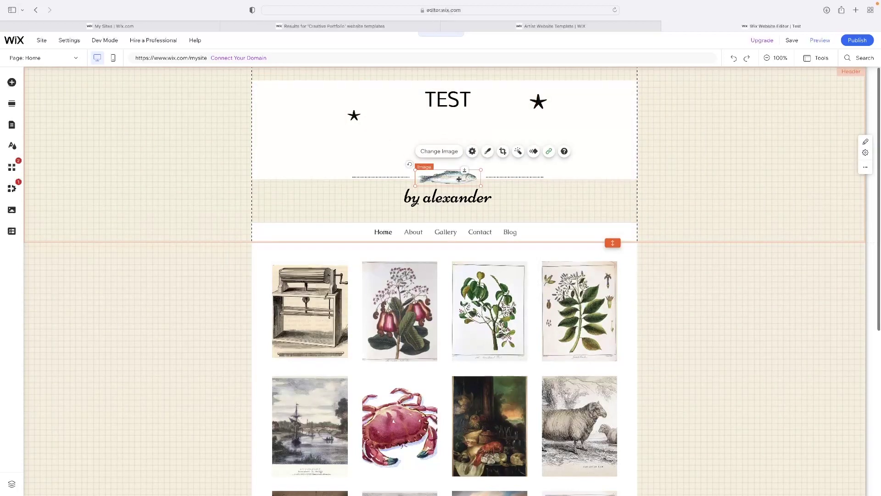
# Start changing the fish drawing and scroll through the Media from Wix stock photos.
pyautogui.click(450, 151)
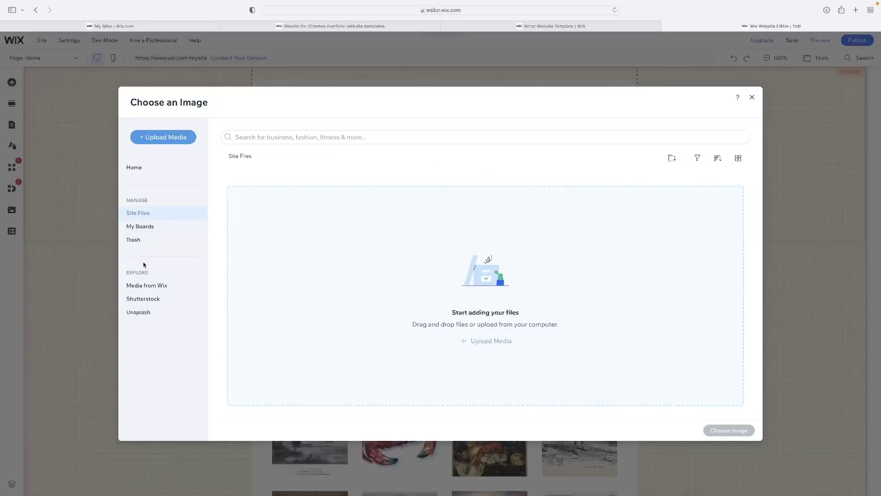
pyautogui.click(151, 285)
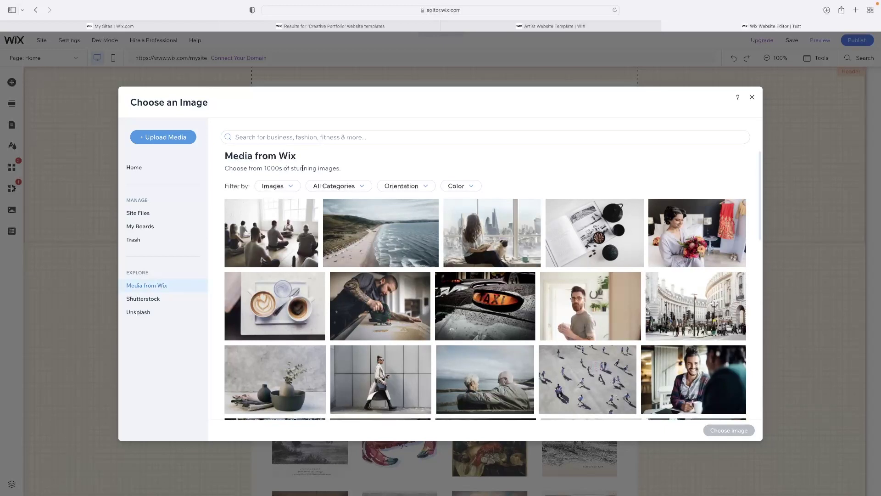
pyautogui.scroll(-3, 640, 223)
pyautogui.scroll(-7, 640, 223)
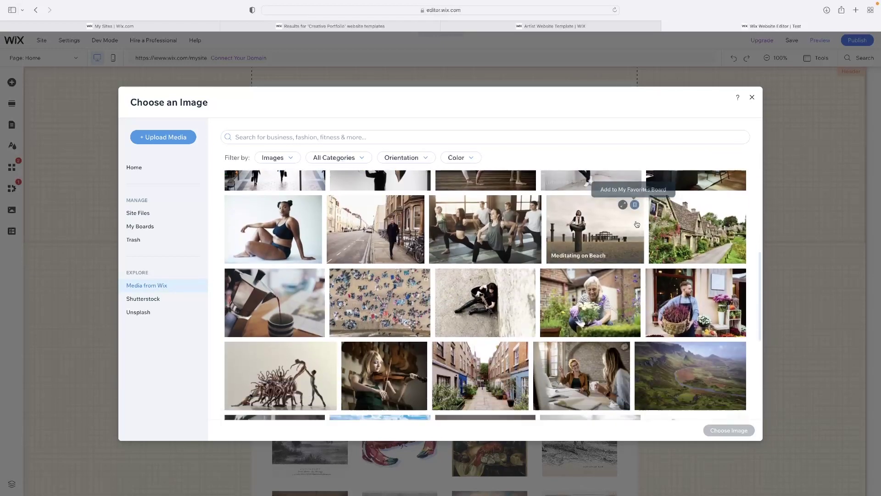
pyautogui.scroll(-3, 498, 228)
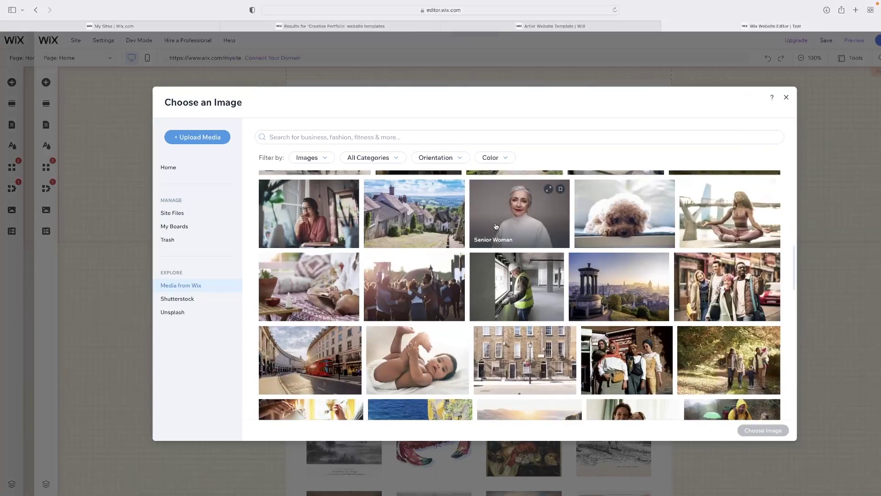
pyautogui.scroll(-10, 494, 227)
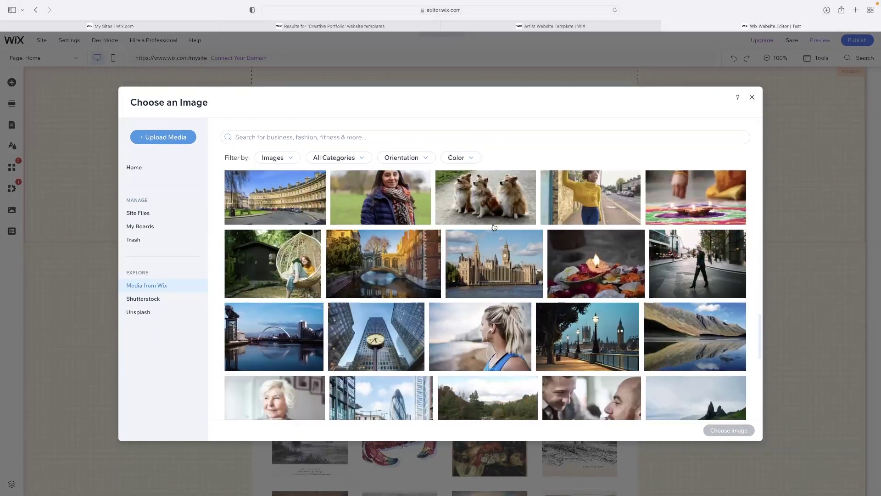
pyautogui.scroll(-10, 494, 227)
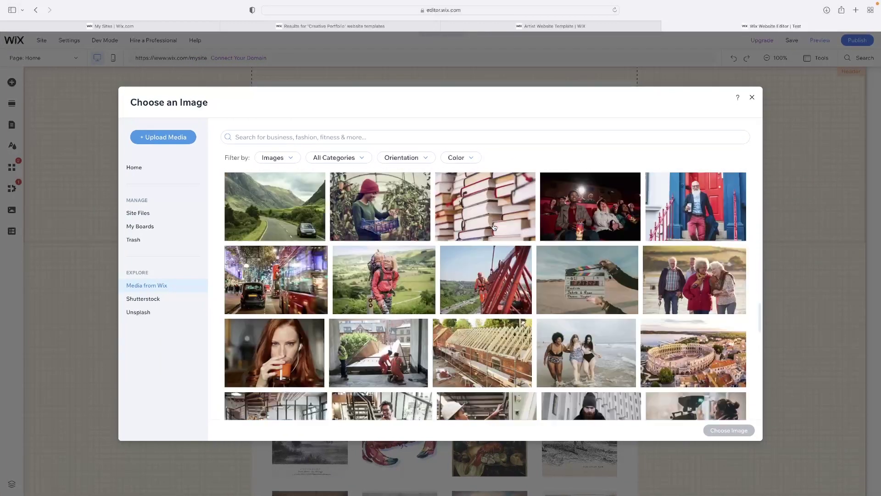
pyautogui.scroll(-3, 494, 227)
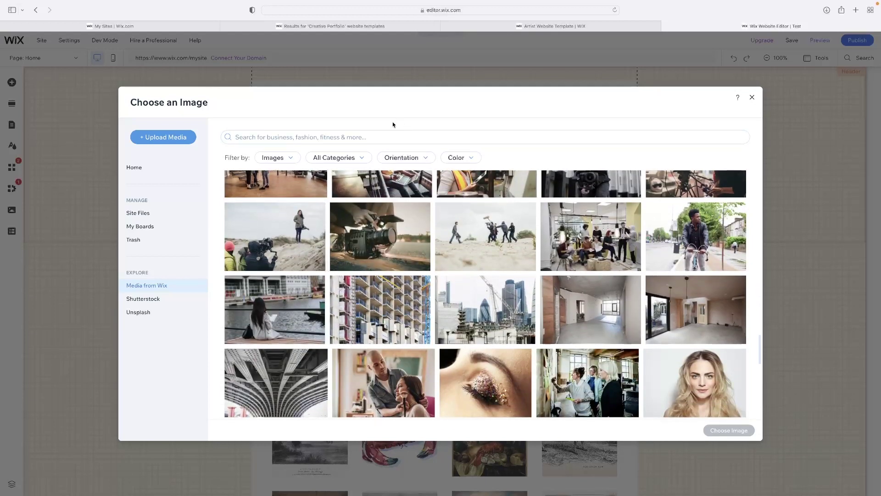
# Search stock images for 'fish' and place the Fish on Hooks photo in the header.
pyautogui.click(351, 138)
pyautogui.write('fi')
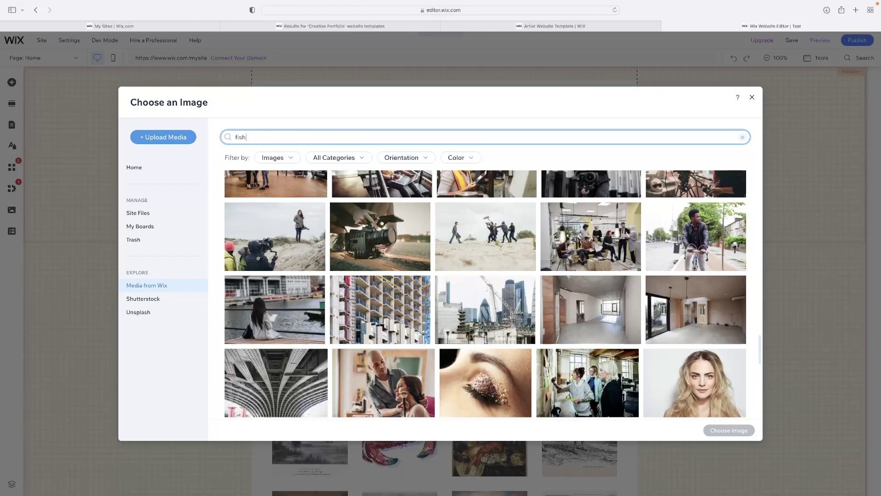
pyautogui.write('sh')
pyautogui.press('Return')
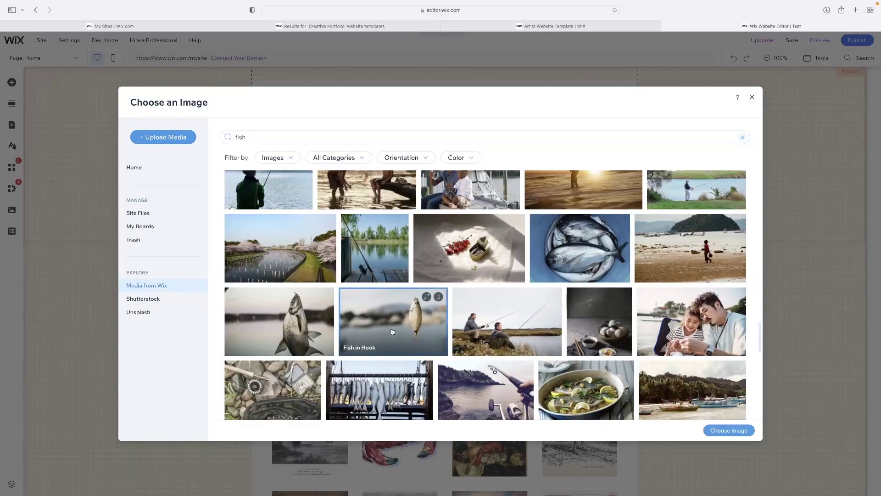
pyautogui.click(365, 406)
pyautogui.scroll(-2, 374, 376)
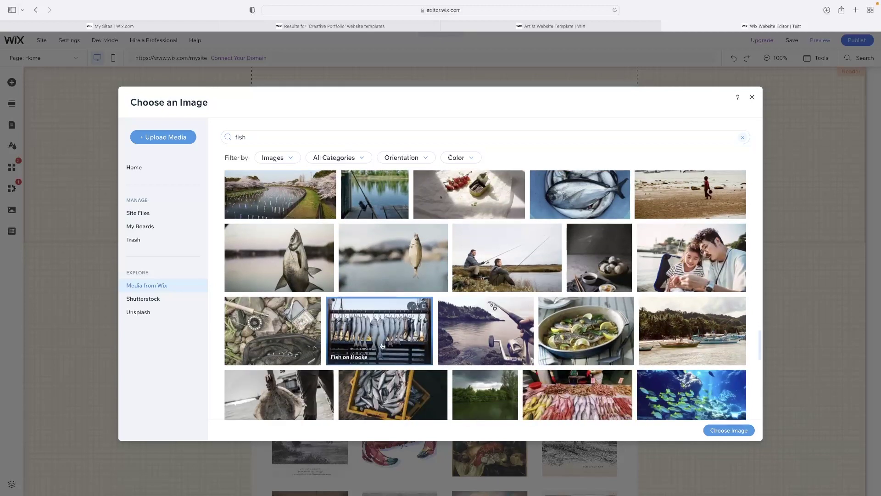
pyautogui.click(719, 427)
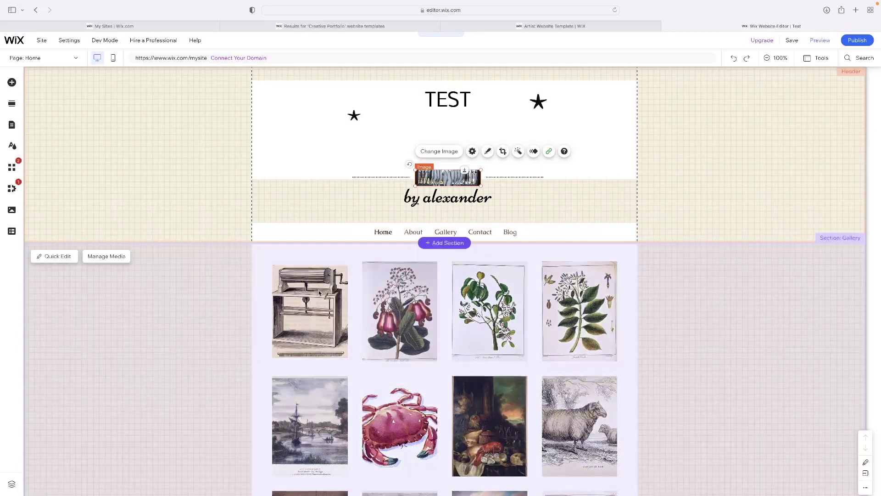
# Select the homepage Wix Pro Gallery and open its Settings panel on the Main tab.
pyautogui.click(321, 289)
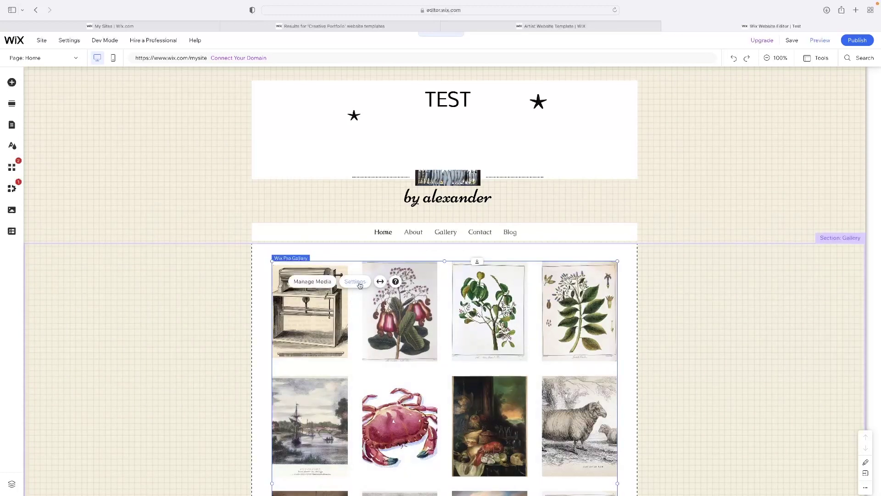
pyautogui.scroll(-3, 432, 258)
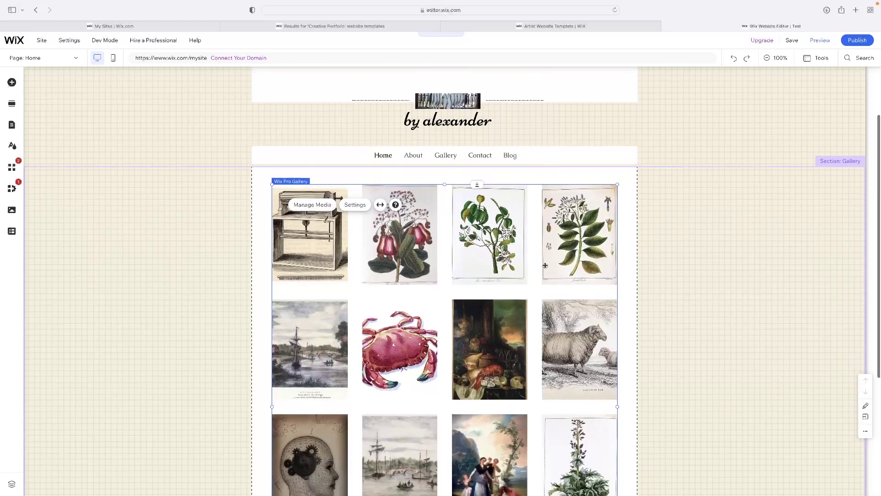
pyautogui.scroll(2, 492, 258)
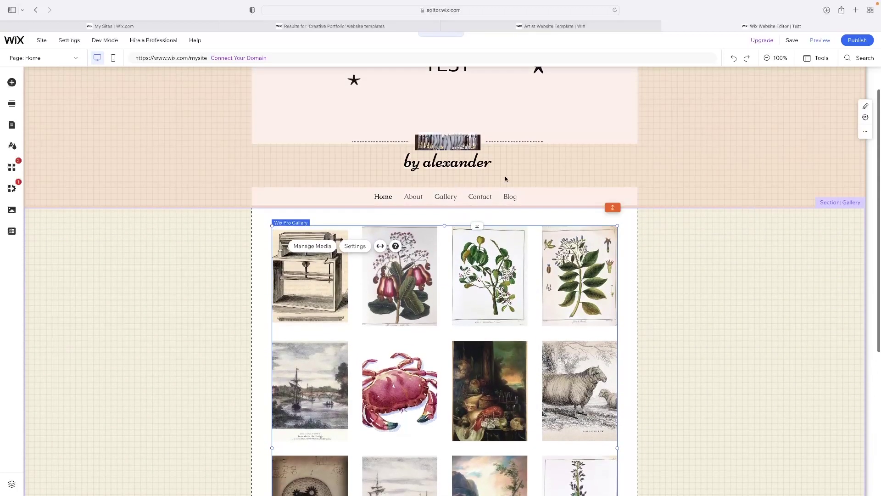
pyautogui.click(412, 196)
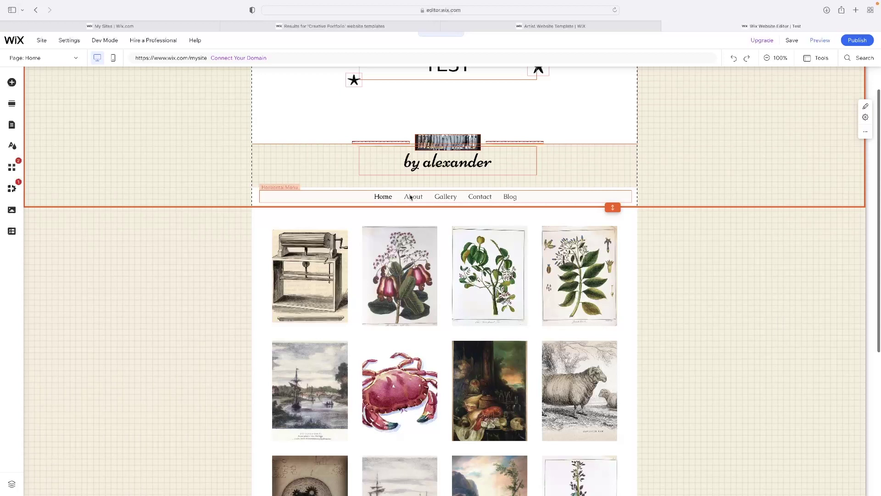
pyautogui.click(412, 197)
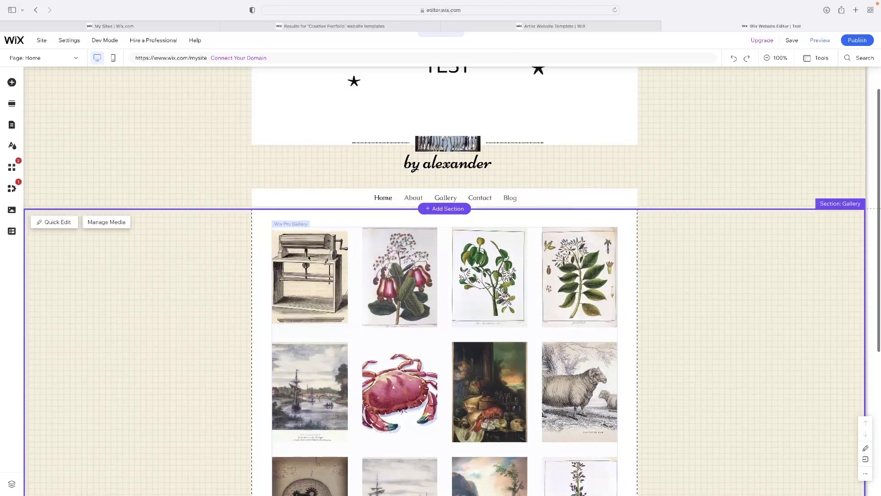
pyautogui.click(319, 253)
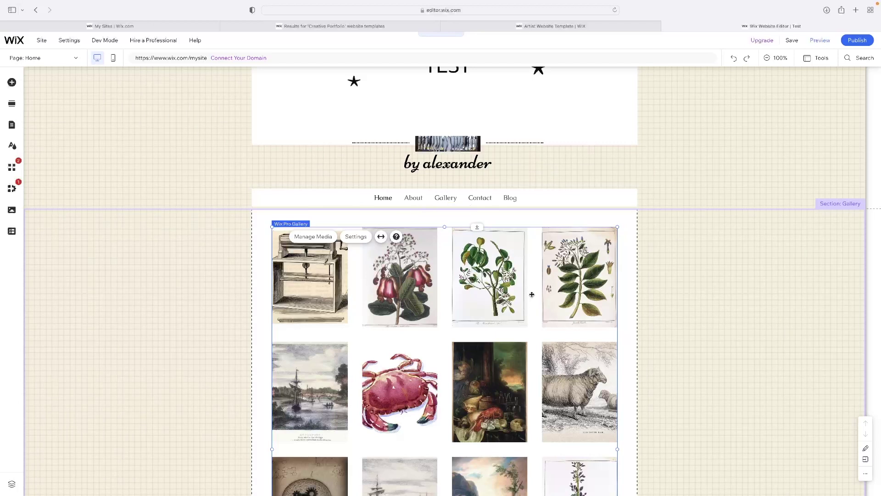
pyautogui.click(360, 238)
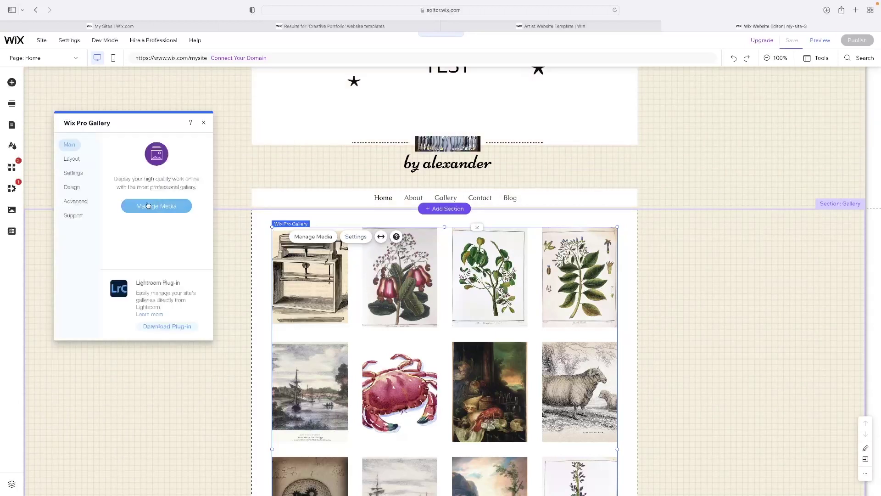
pyautogui.click(72, 160)
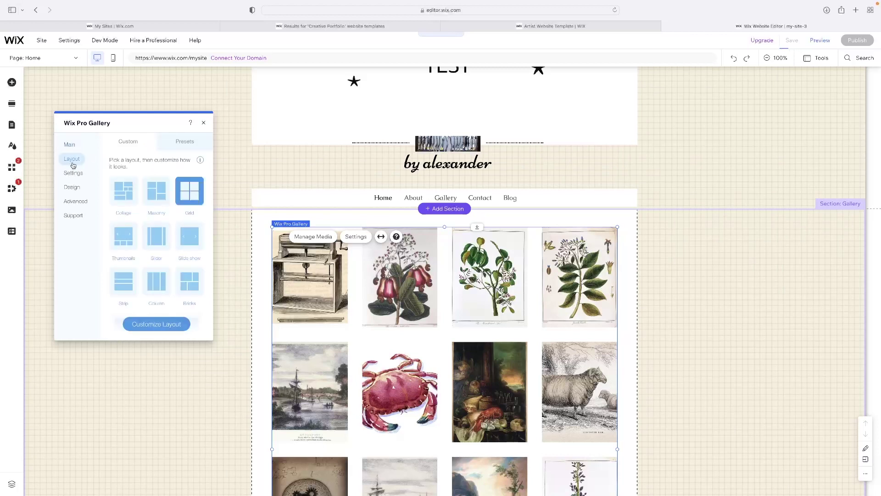
pyautogui.click(75, 177)
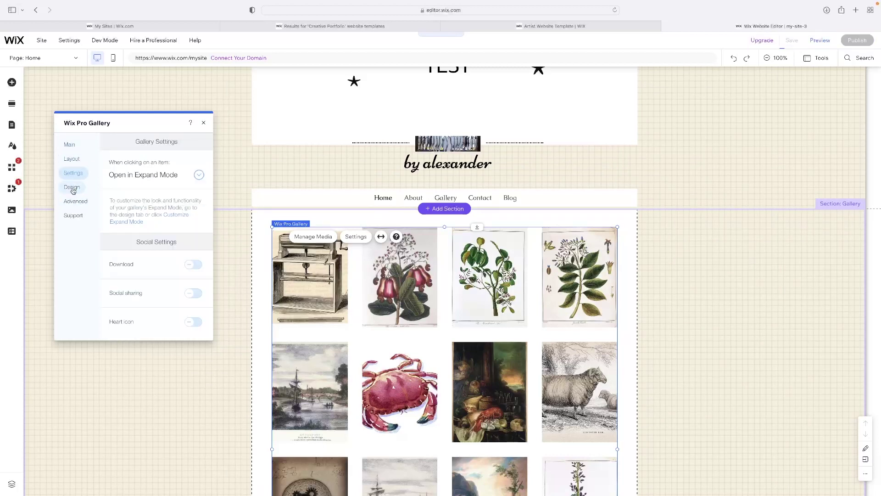
pyautogui.click(73, 189)
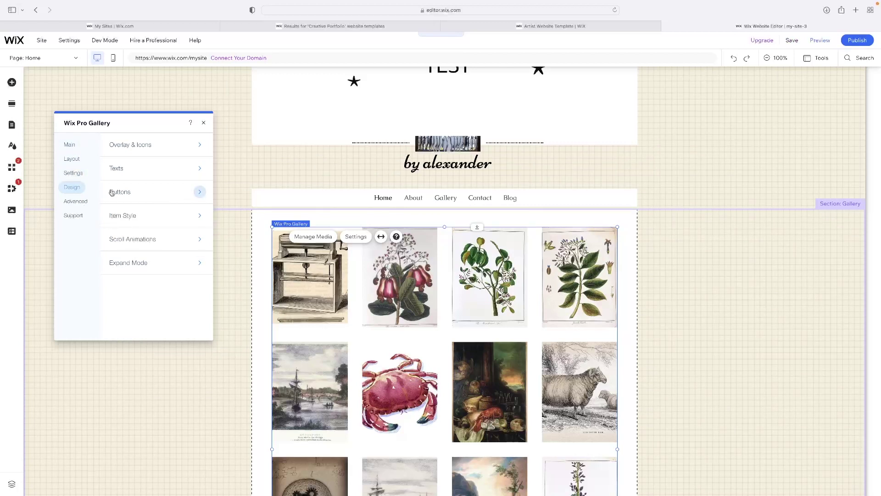
pyautogui.click(69, 145)
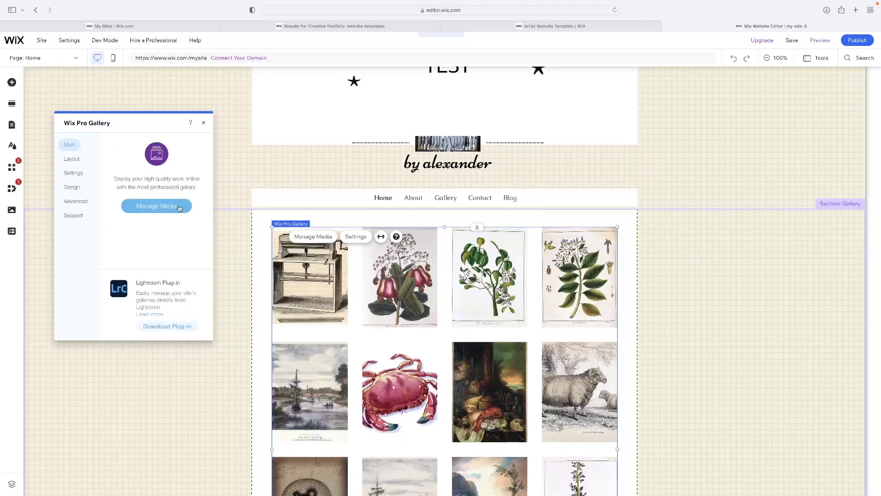
# Open Organize Your Gallery, try the first image's Link and Title fields, then close it.
pyautogui.click(151, 207)
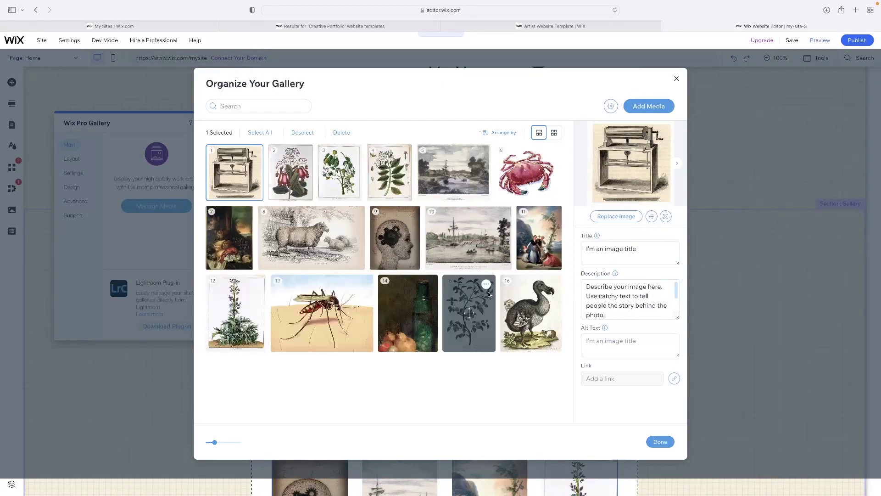
pyautogui.moveTo(549, 230)
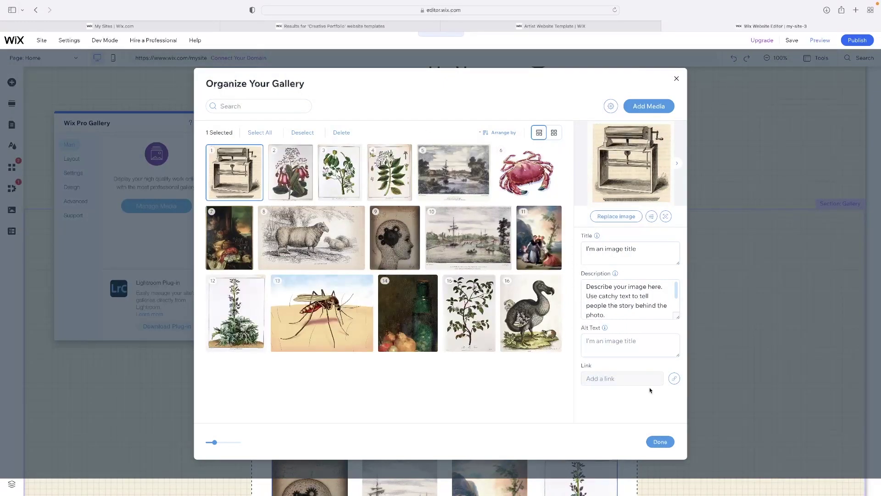
pyautogui.click(610, 379)
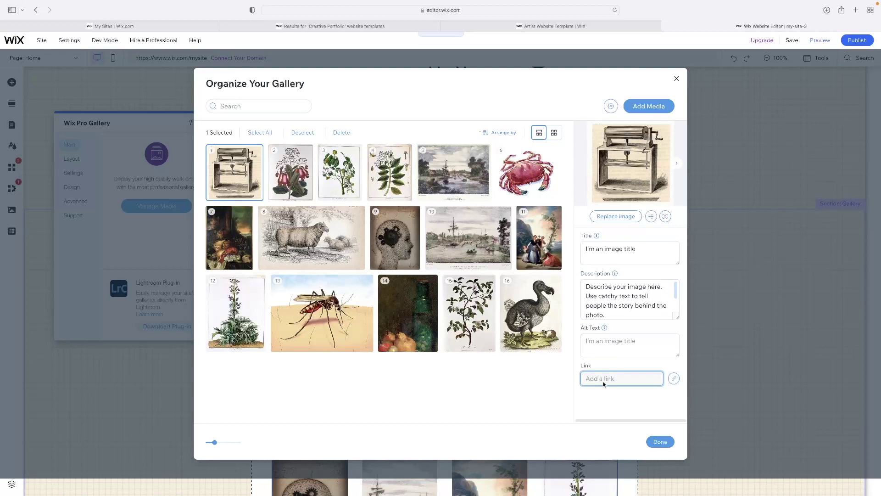
pyautogui.click(608, 250)
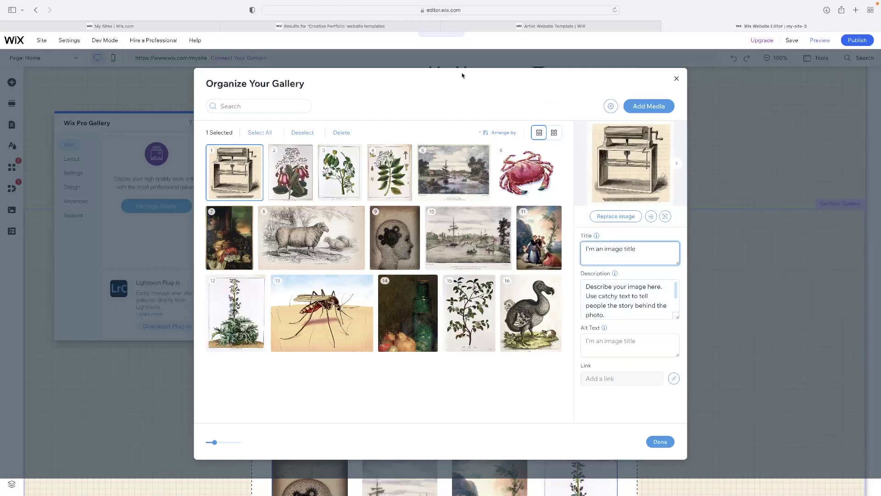
pyautogui.click(677, 78)
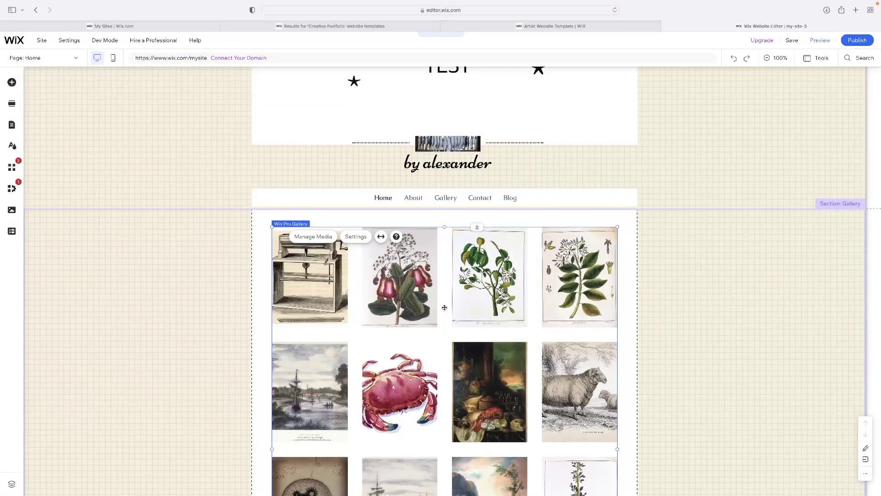
pyautogui.scroll(1, 396, 340)
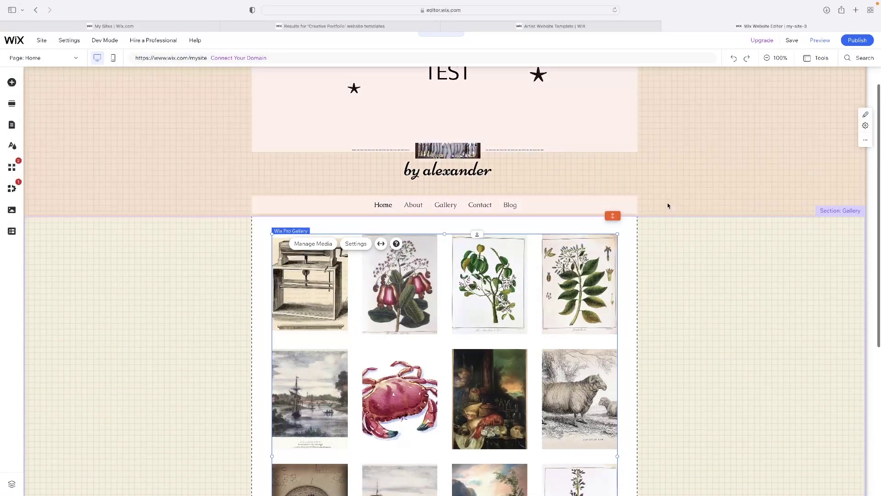
pyautogui.click(820, 40)
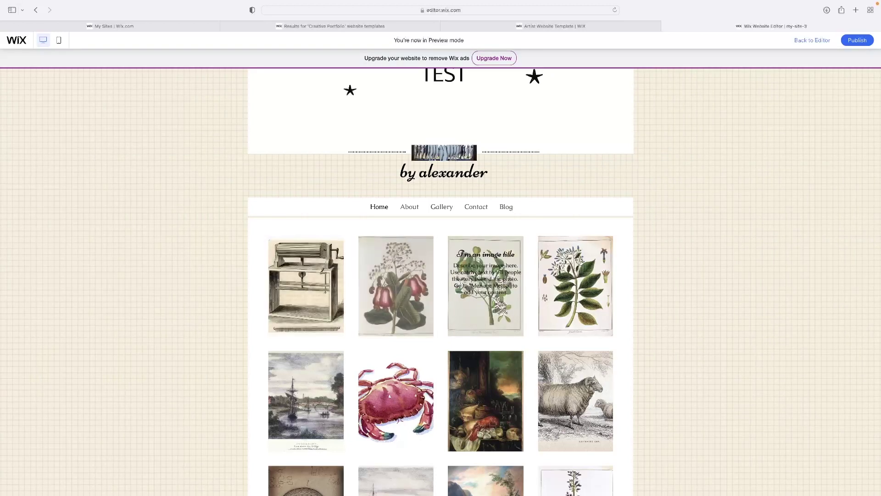
pyautogui.scroll(-1, 570, 293)
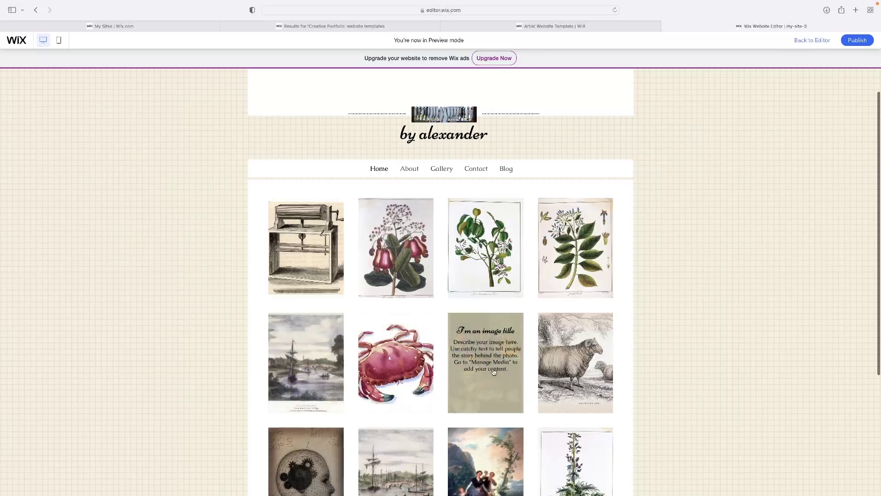
pyautogui.scroll(-2, 436, 396)
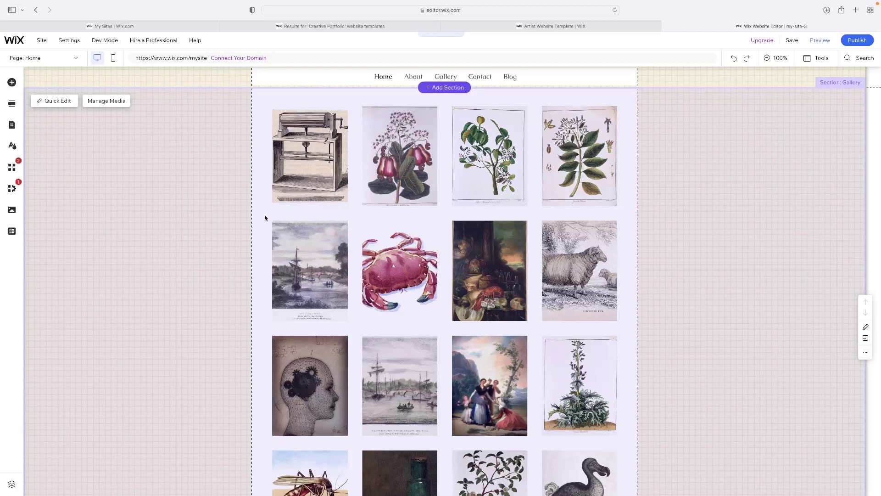
# Open the Site Pages and Menu panel from the left toolbar.
pyautogui.scroll(-3, 265, 218)
pyautogui.scroll(6, 279, 222)
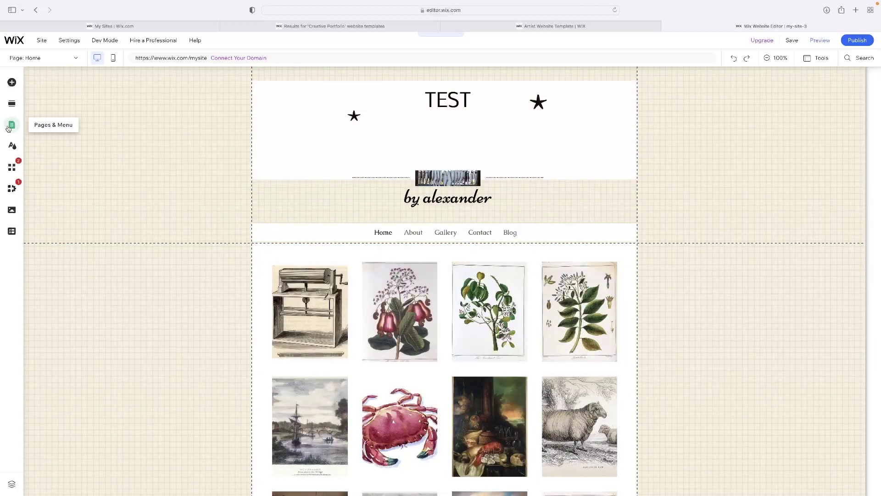
pyautogui.click(9, 127)
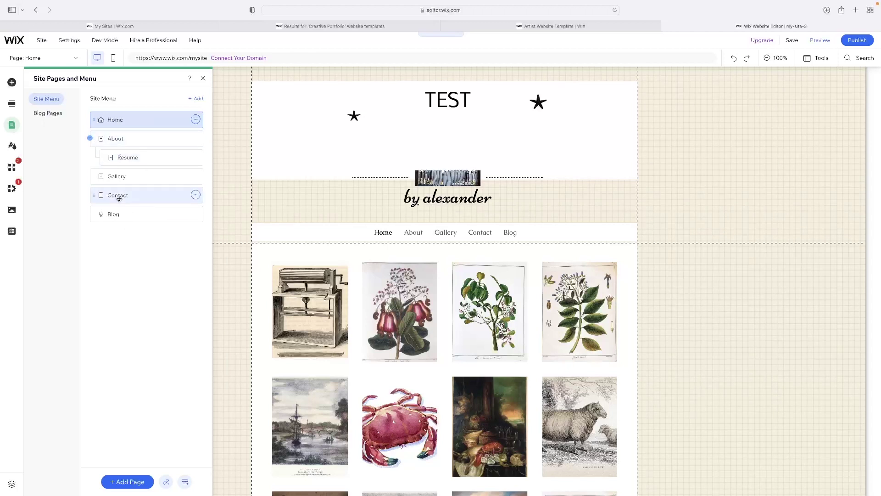
# Look through the About, Resume and Home pages and their options, then close the list.
pyautogui.click(128, 143)
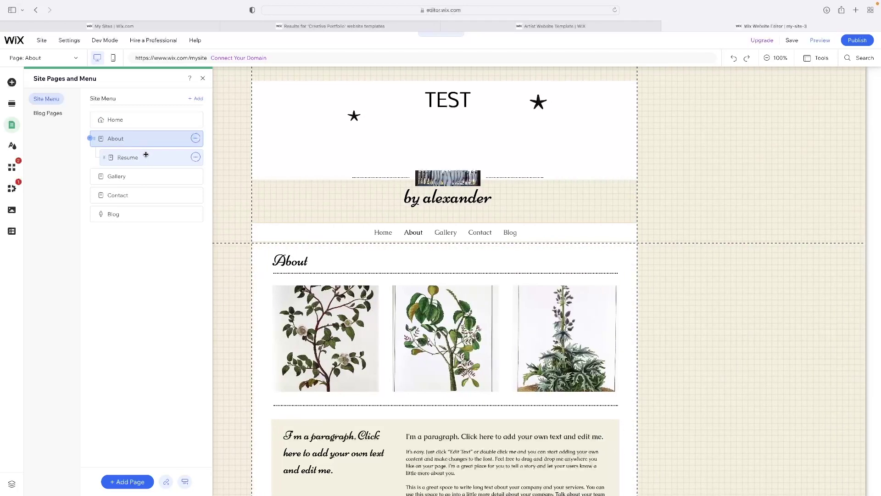
pyautogui.click(161, 161)
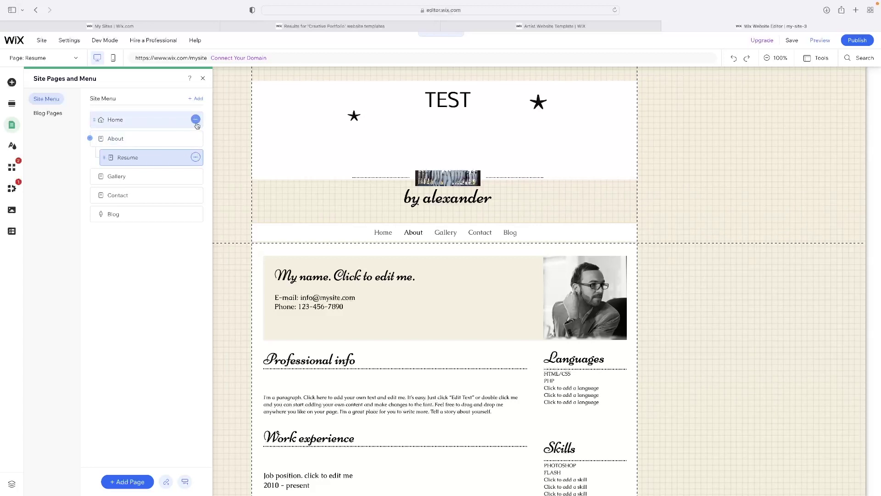
pyautogui.click(166, 121)
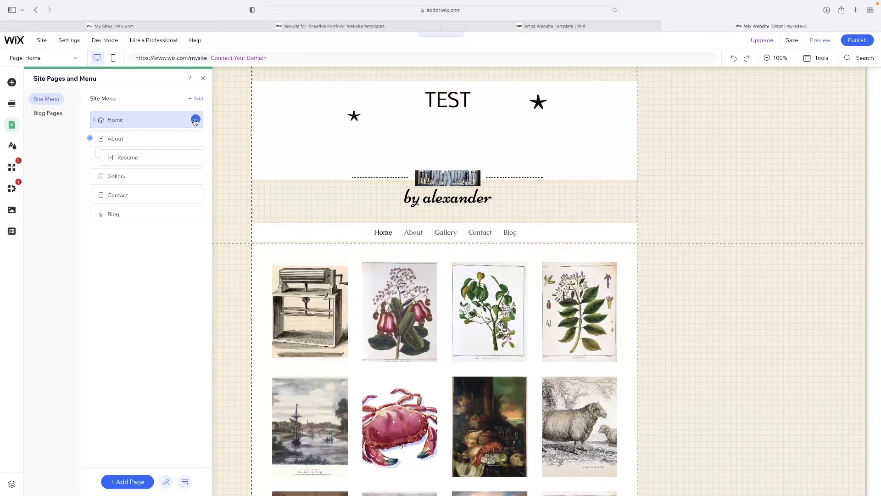
pyautogui.click(195, 120)
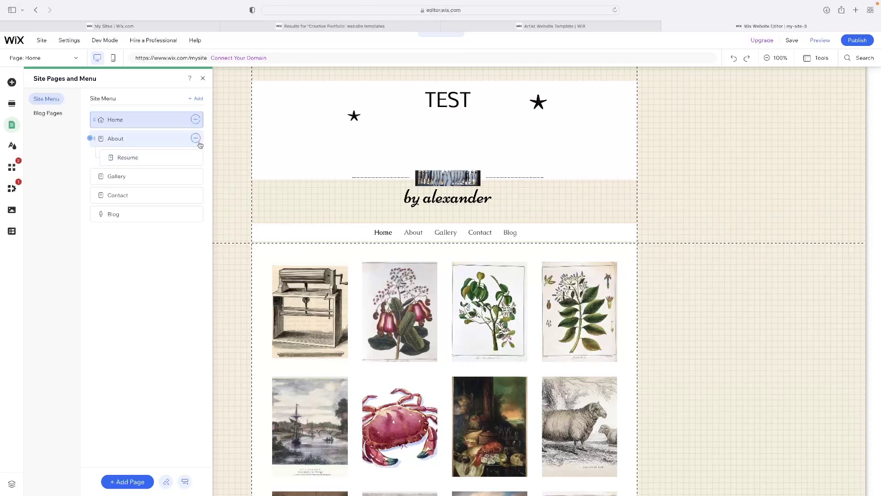
pyautogui.click(196, 138)
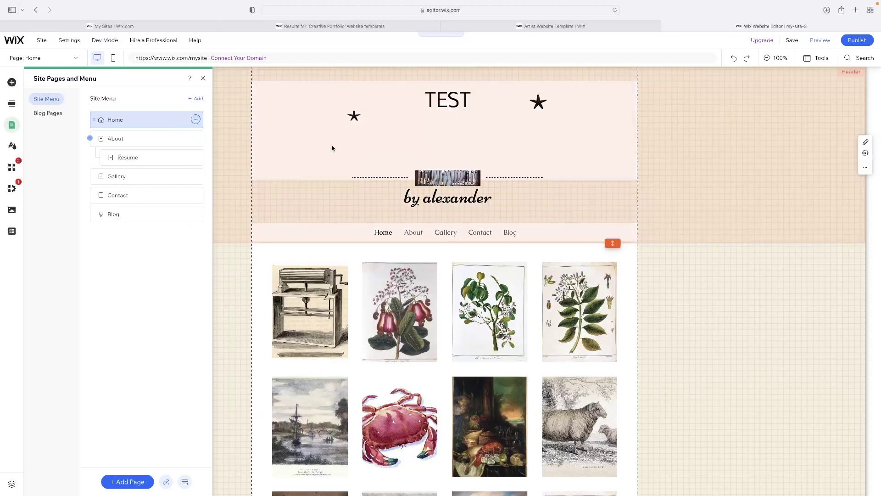
pyautogui.click(332, 145)
# Select the footer, gallery and header sections, then bring up the Add Section Welcome layouts.
pyautogui.scroll(-6, 626, 194)
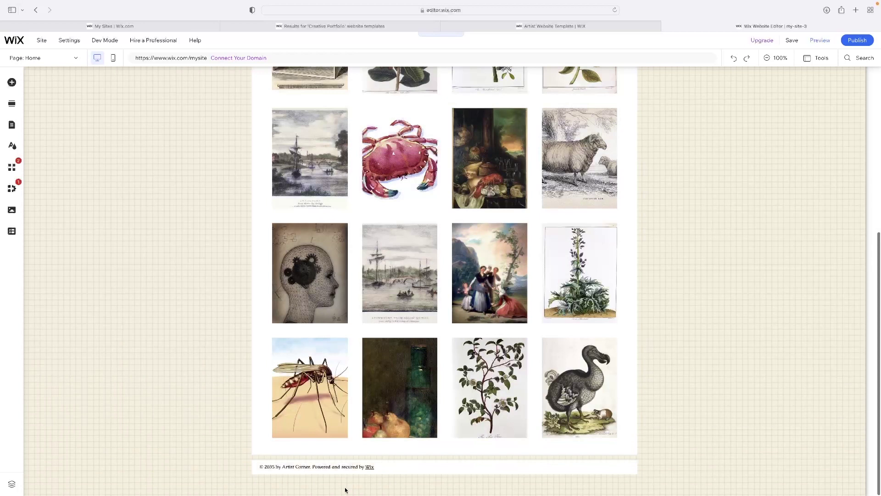
pyautogui.click(364, 458)
pyautogui.click(556, 452)
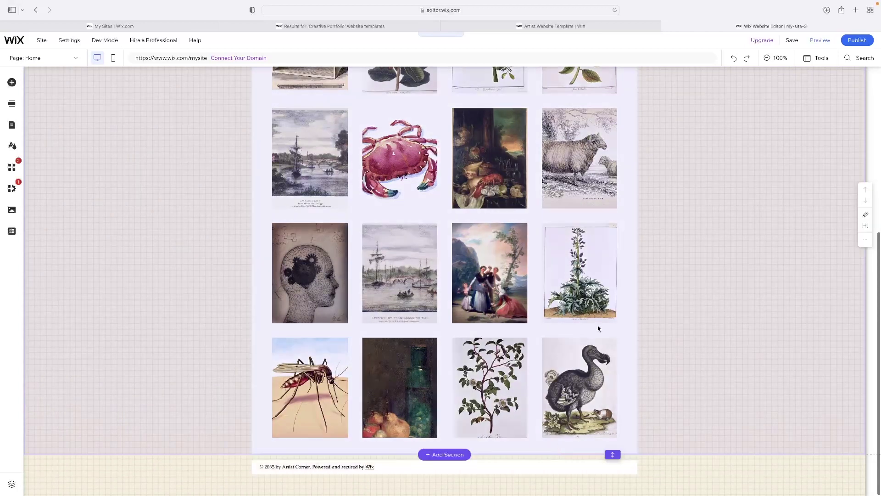
pyautogui.scroll(6, 599, 329)
pyautogui.click(561, 149)
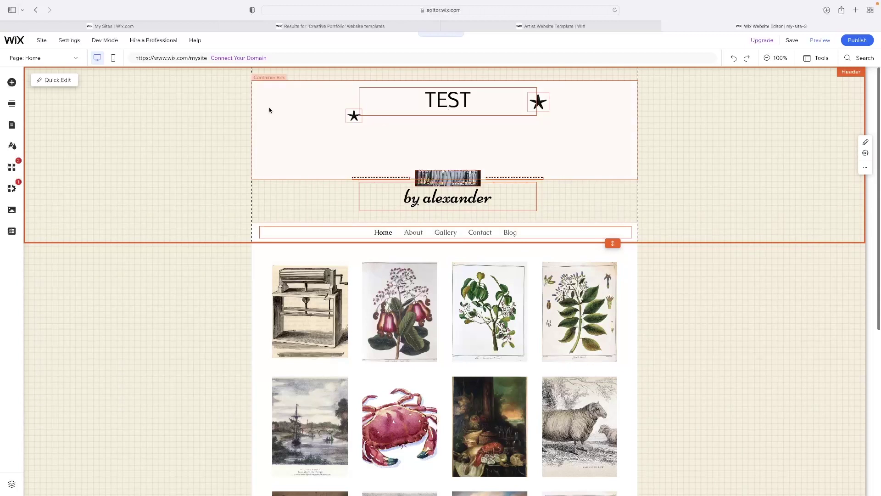
pyautogui.click(11, 104)
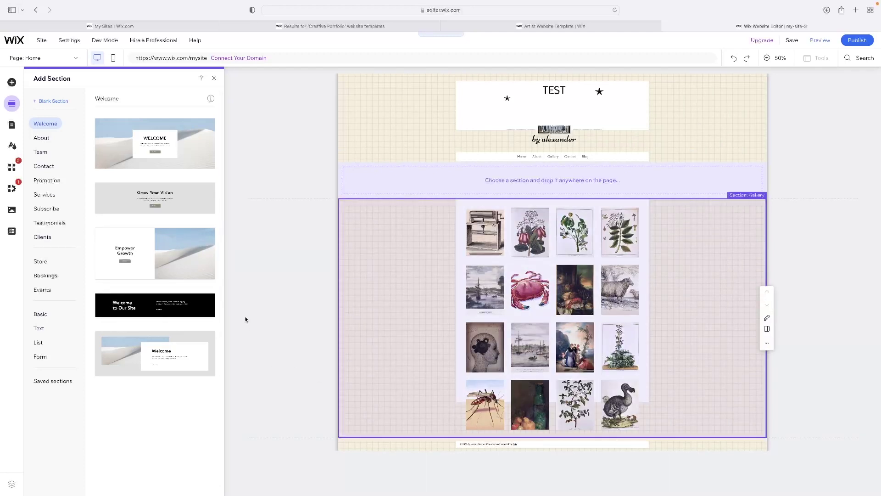
# Drop the black 'Welcome to Our Site' layout, with intro text and Read More button, under the gallery.
pyautogui.moveTo(178, 305); pyautogui.dragTo(565, 420)
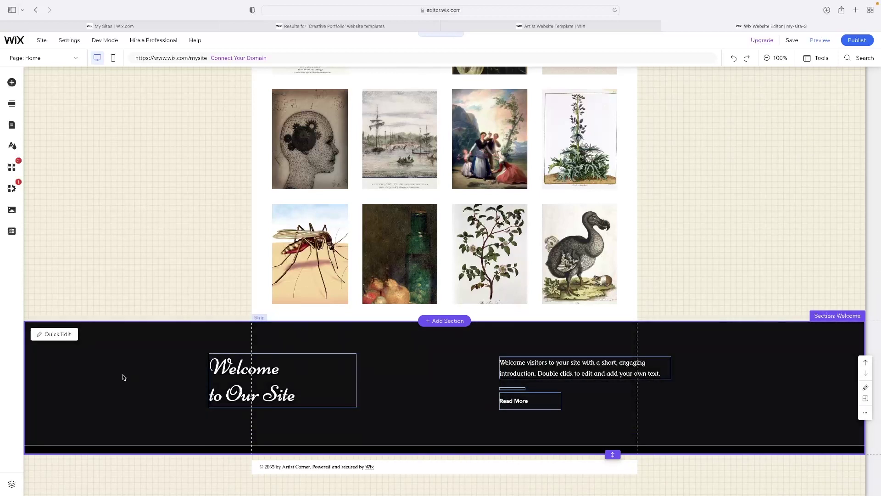
# Change the Welcome section's left column background to the white theme colour.
pyautogui.click(106, 383)
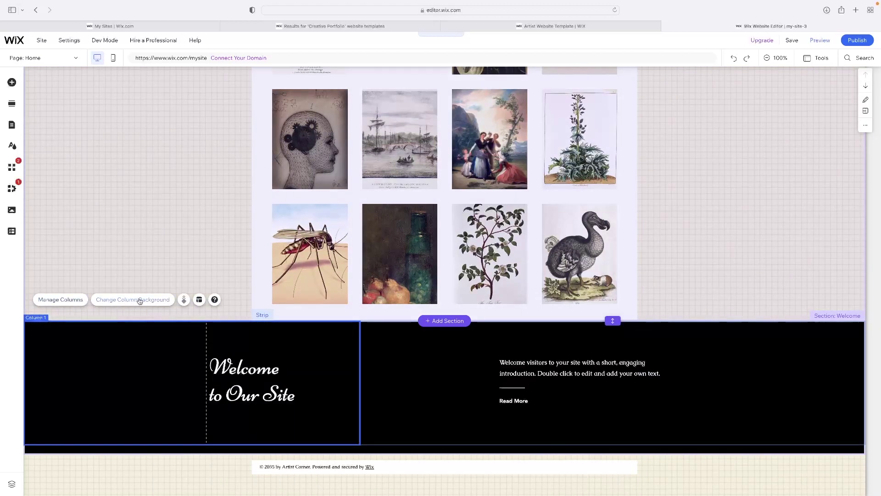
pyautogui.click(133, 301)
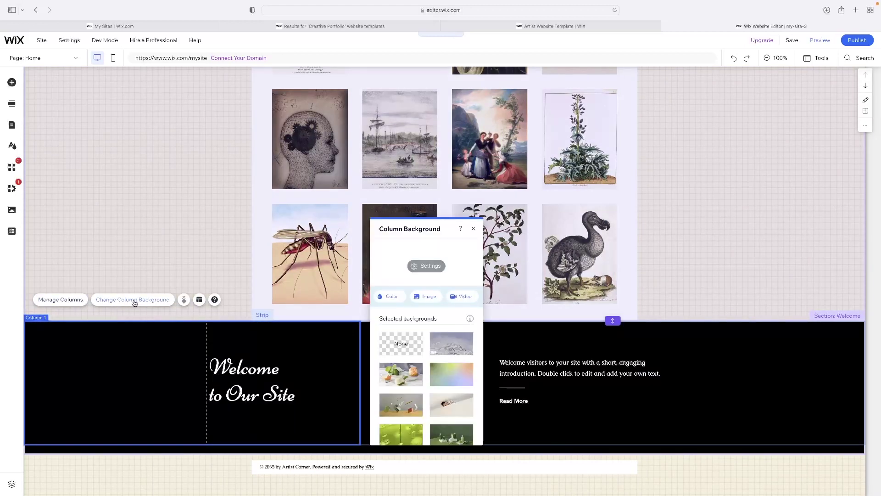
pyautogui.click(391, 296)
pyautogui.click(409, 363)
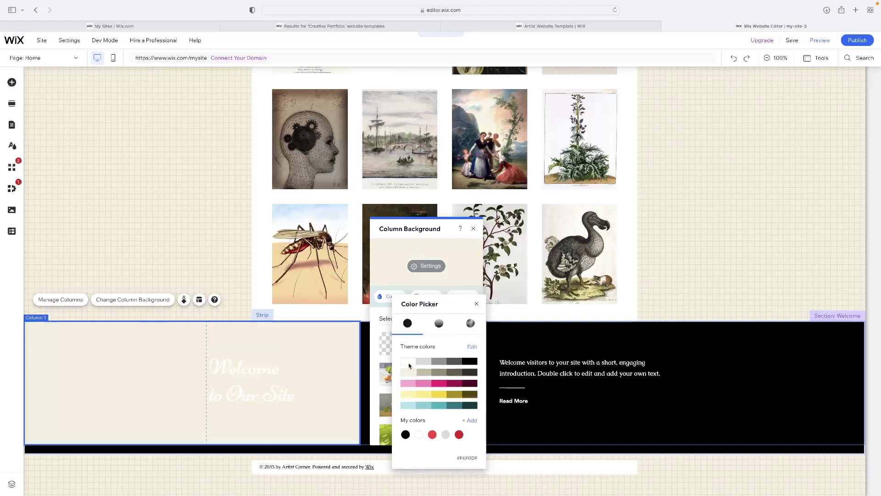
pyautogui.click(408, 362)
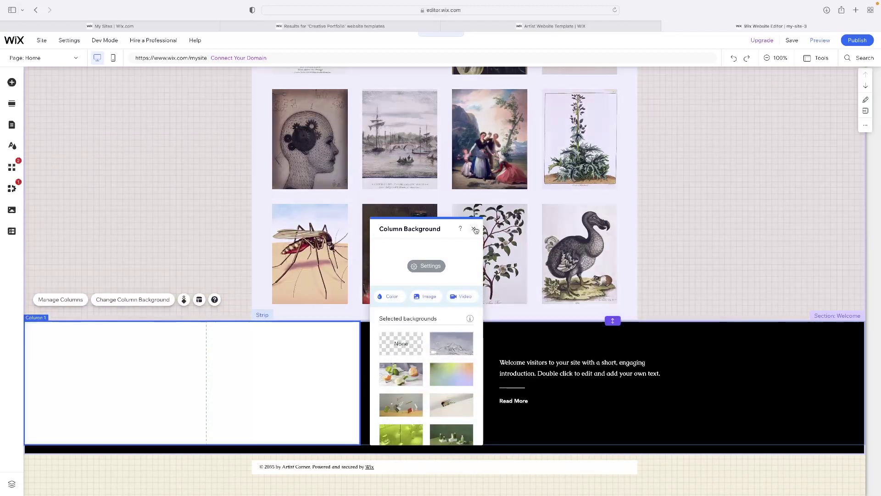
pyautogui.click(683, 398)
# Change the black right-hand column background to white as well.
pyautogui.click(683, 398)
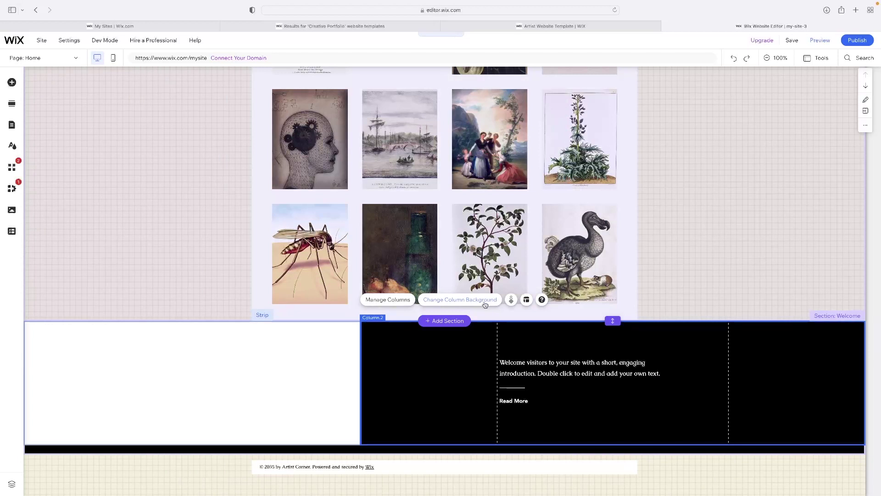
pyautogui.click(485, 304)
pyautogui.click(264, 296)
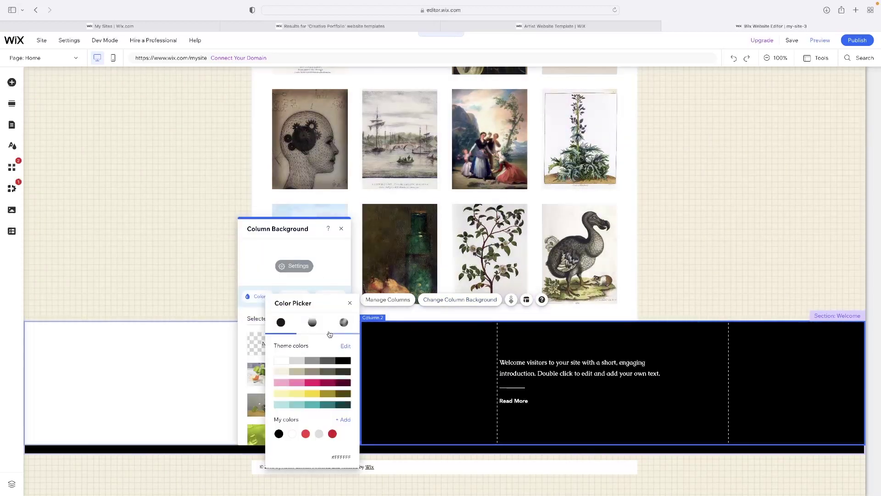
pyautogui.click(281, 360)
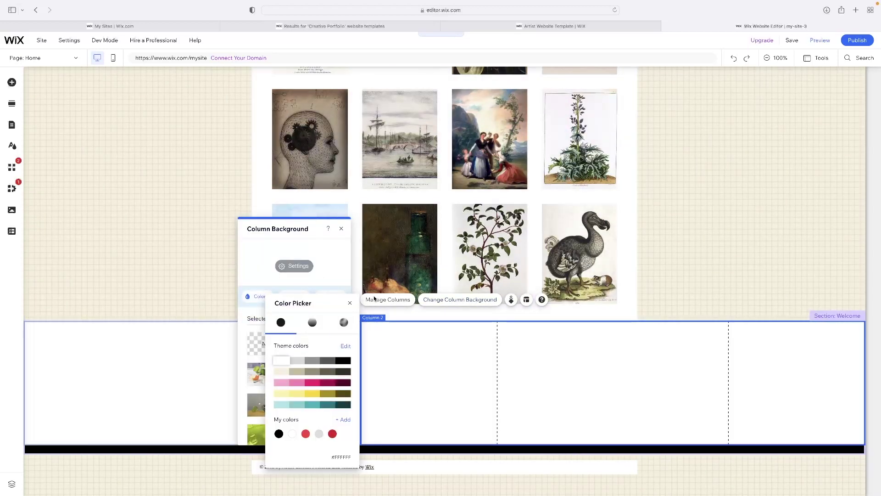
pyautogui.click(351, 304)
pyautogui.click(341, 228)
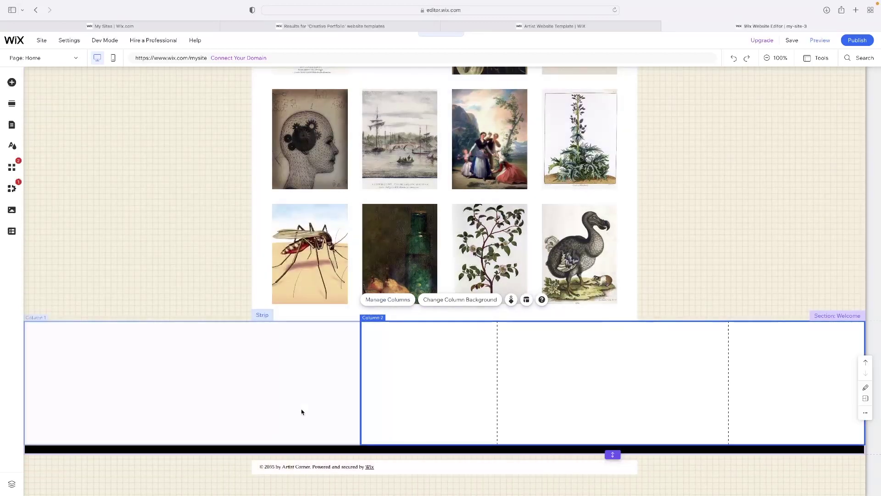
# Make the 'Welcome to Our Site' heading text black.
pyautogui.click(240, 396)
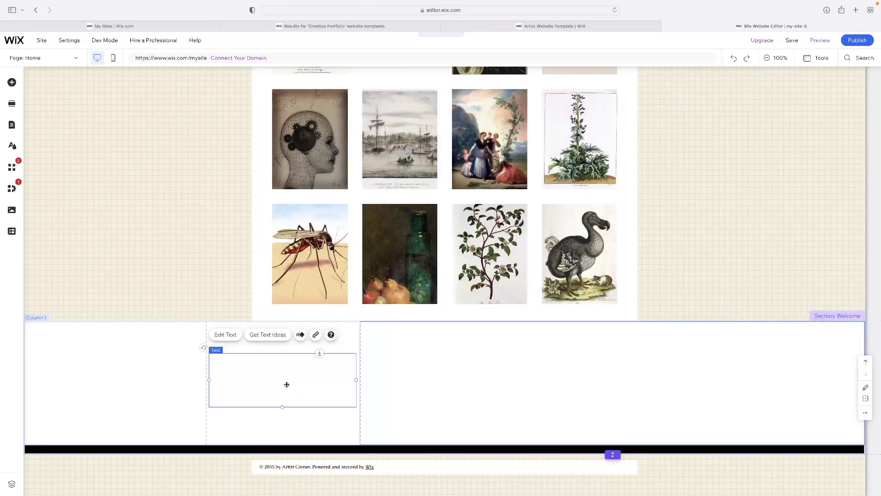
pyautogui.click(228, 334)
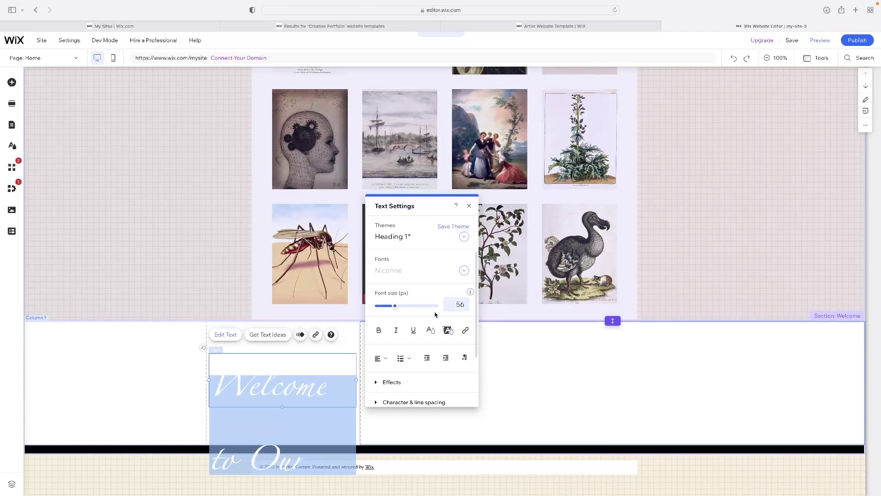
pyautogui.click(431, 330)
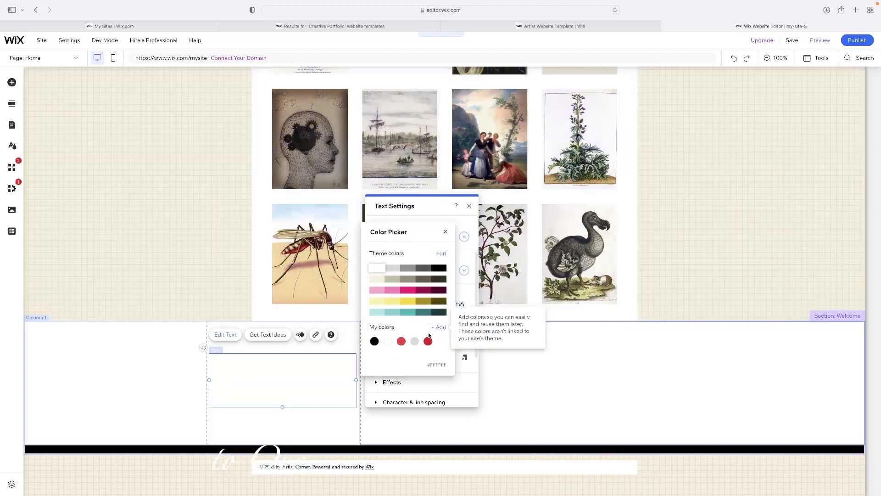
pyautogui.click(444, 269)
pyautogui.click(445, 232)
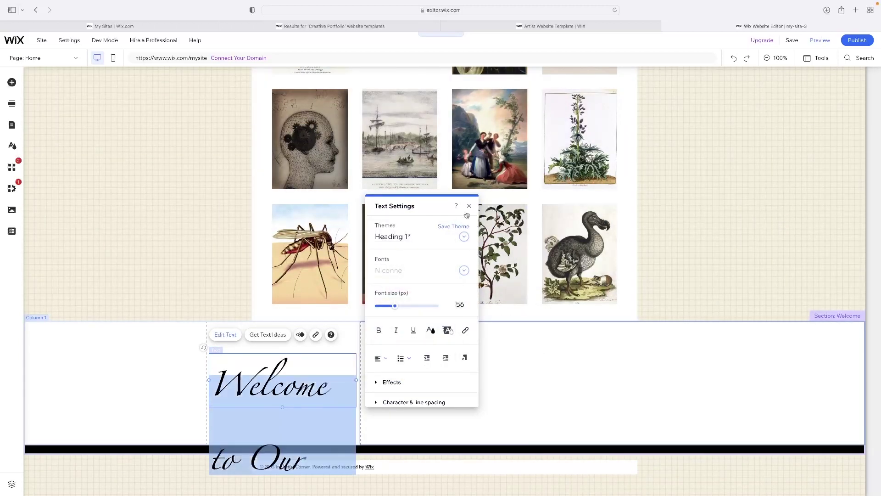
pyautogui.click(468, 206)
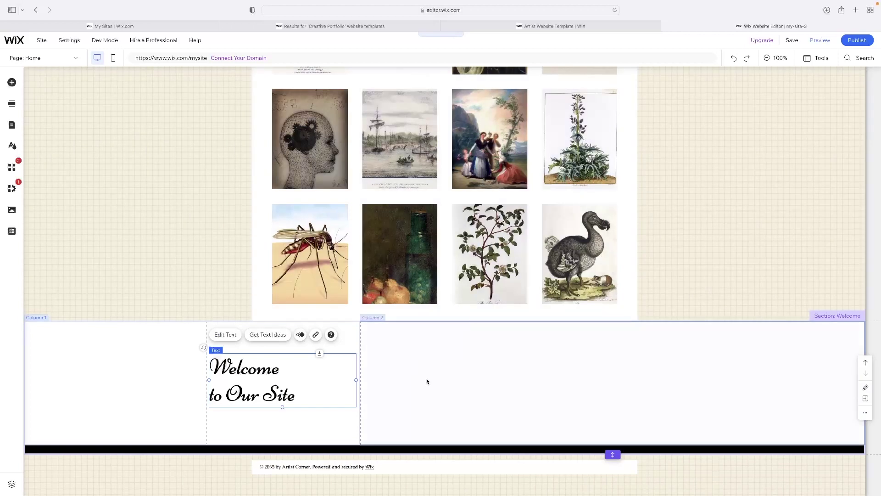
# Make the intro paragraph text black.
pyautogui.click(525, 372)
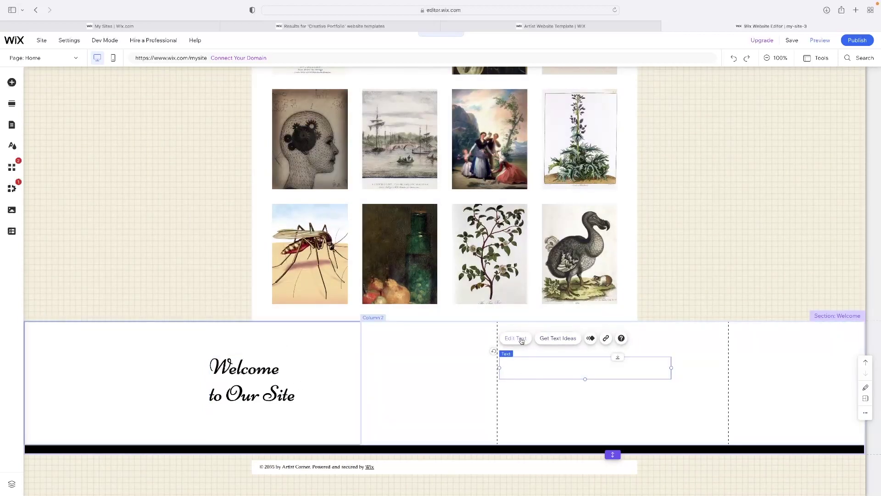
pyautogui.click(520, 339)
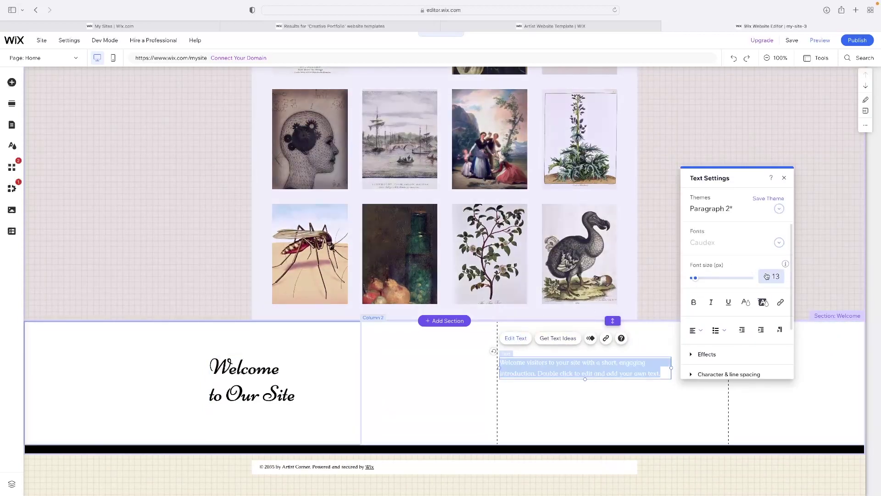
pyautogui.click(746, 302)
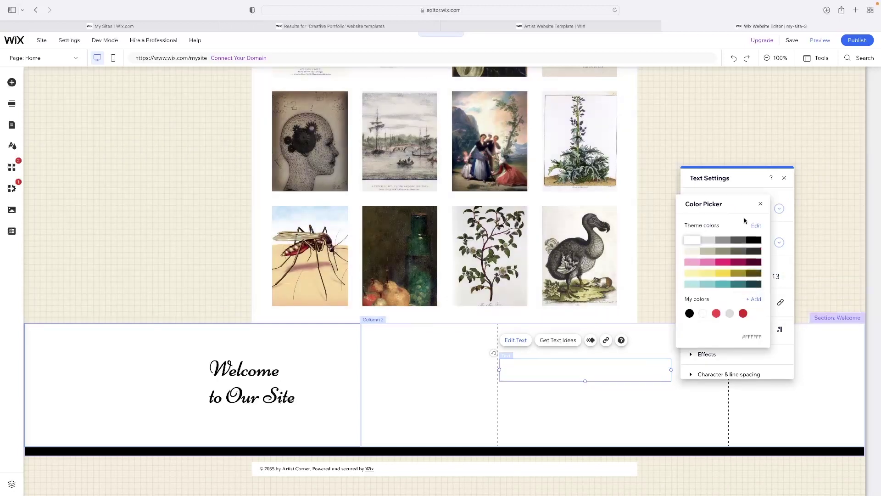
pyautogui.click(755, 240)
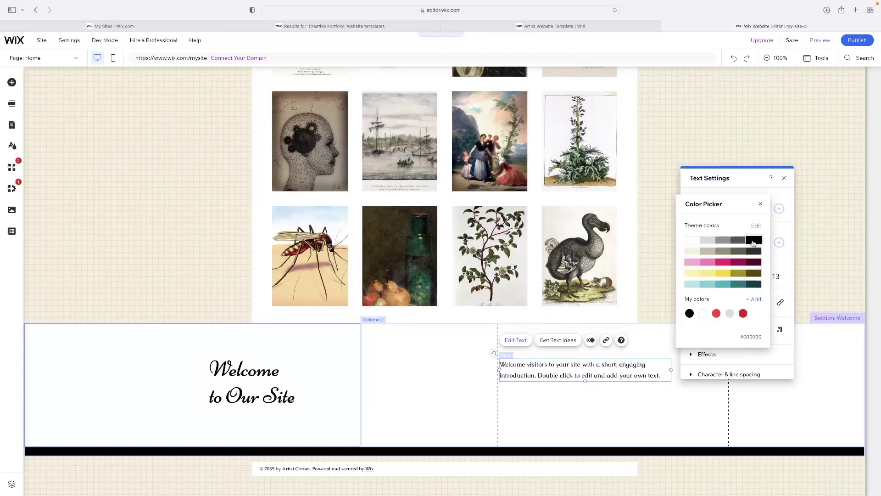
pyautogui.click(762, 205)
pyautogui.click(784, 178)
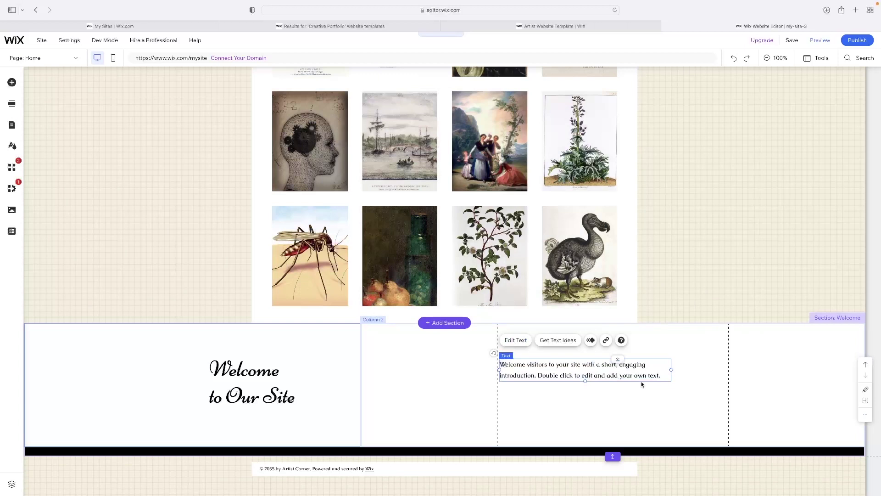
pyautogui.click(537, 406)
pyautogui.scroll(3, 537, 404)
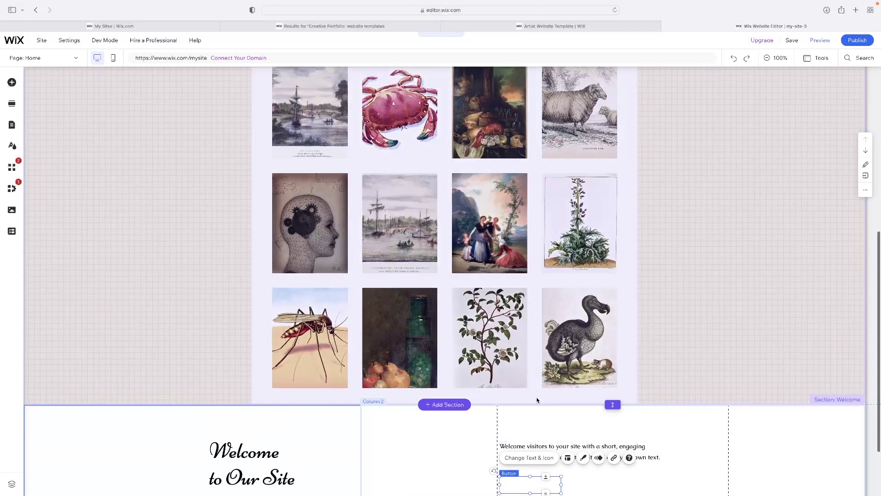
# Scroll to the Home page header and show the Add Elements Gallery category.
pyautogui.scroll(5, 537, 400)
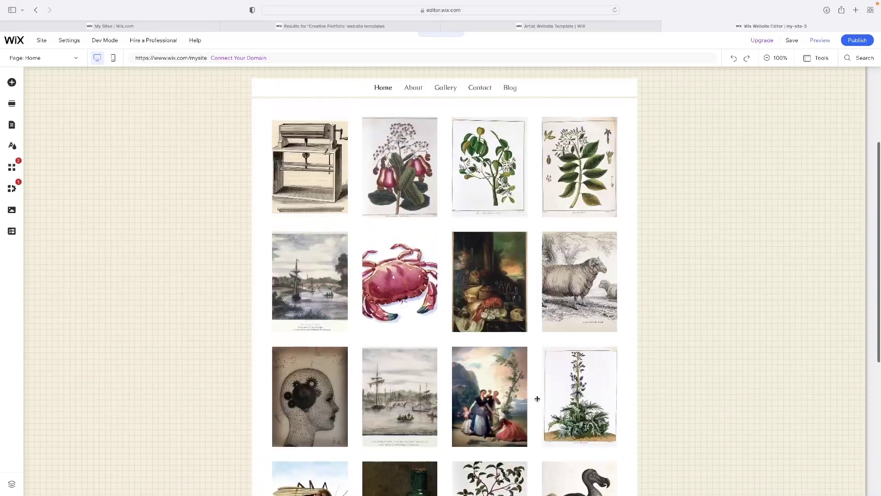
pyautogui.scroll(3, 537, 398)
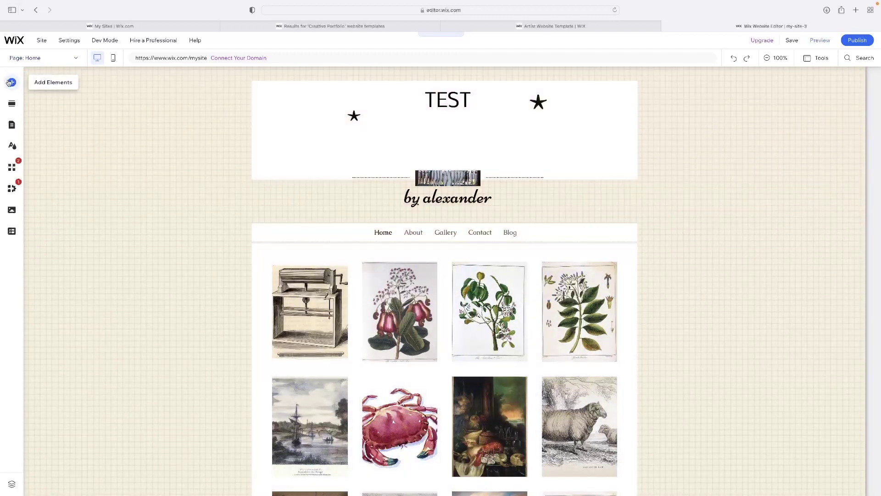
pyautogui.click(11, 82)
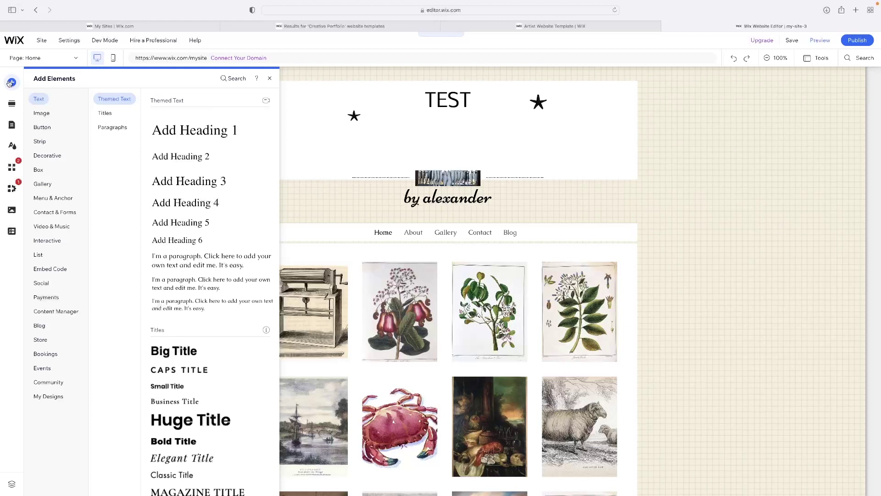
pyautogui.click(32, 183)
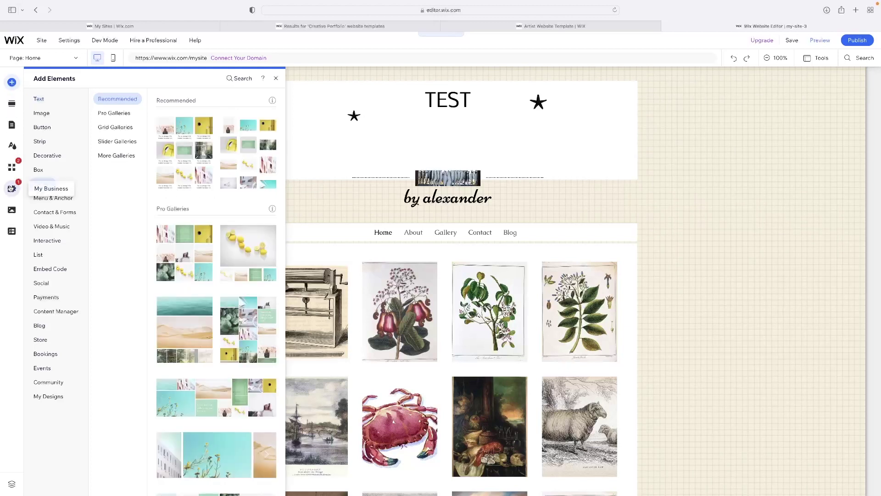
pyautogui.click(13, 168)
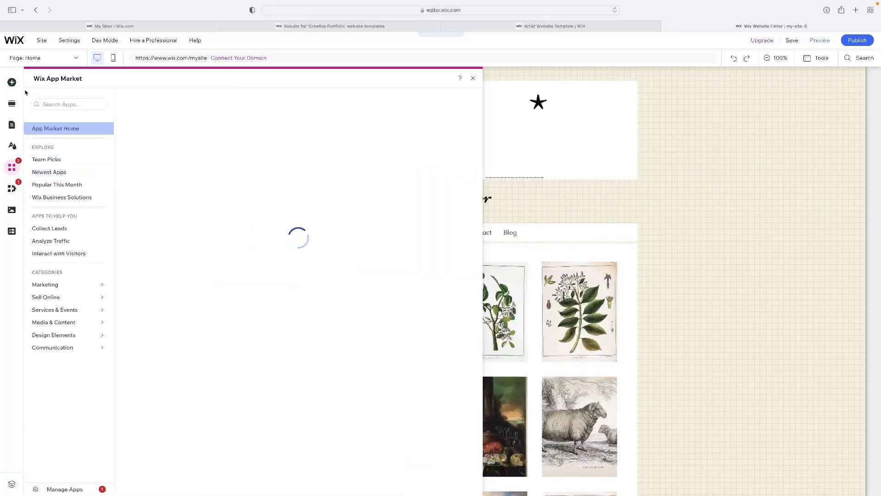
pyautogui.click(12, 82)
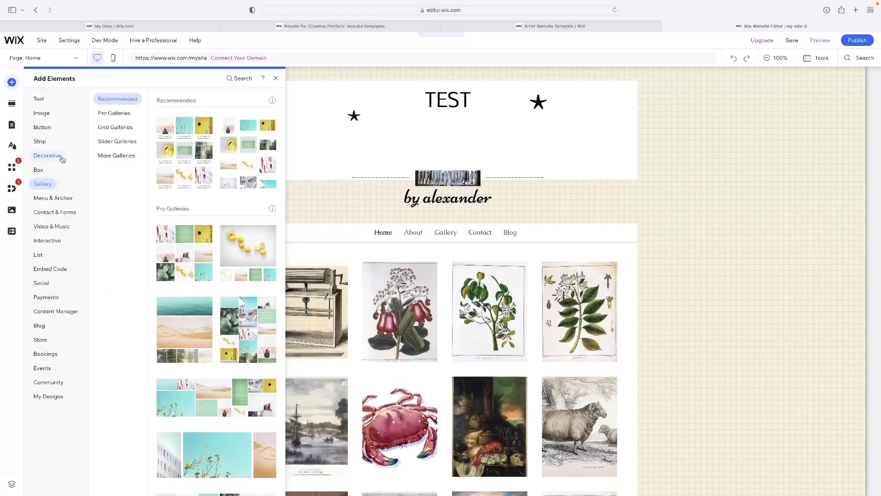
pyautogui.click(62, 157)
pyautogui.click(42, 113)
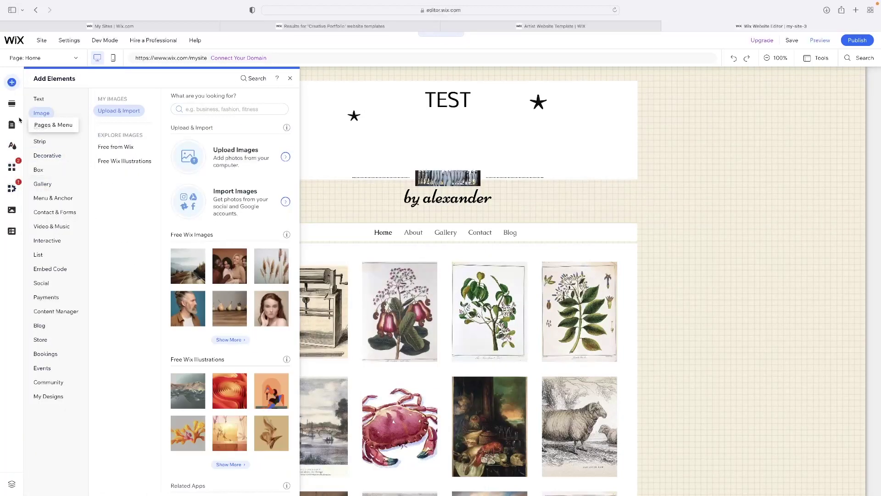
pyautogui.click(12, 167)
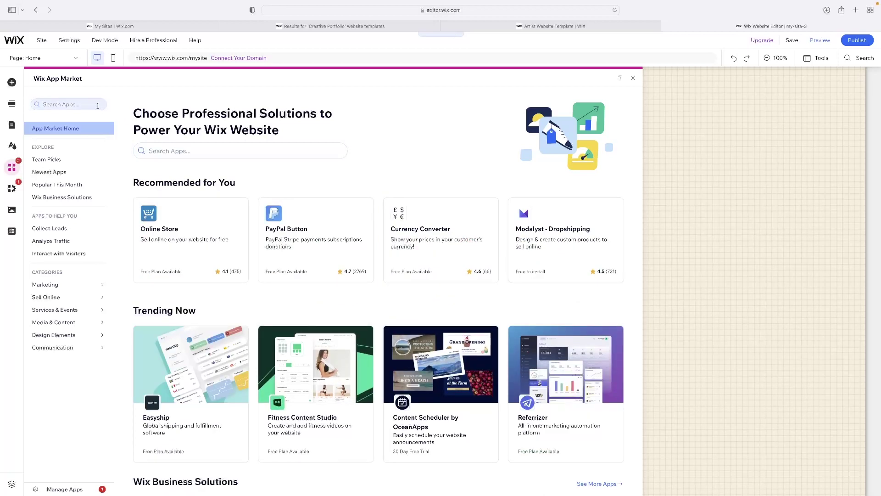
# Search the App Market for 'insta', pick 'instagram', then return to Add Elements.
pyautogui.click(93, 105)
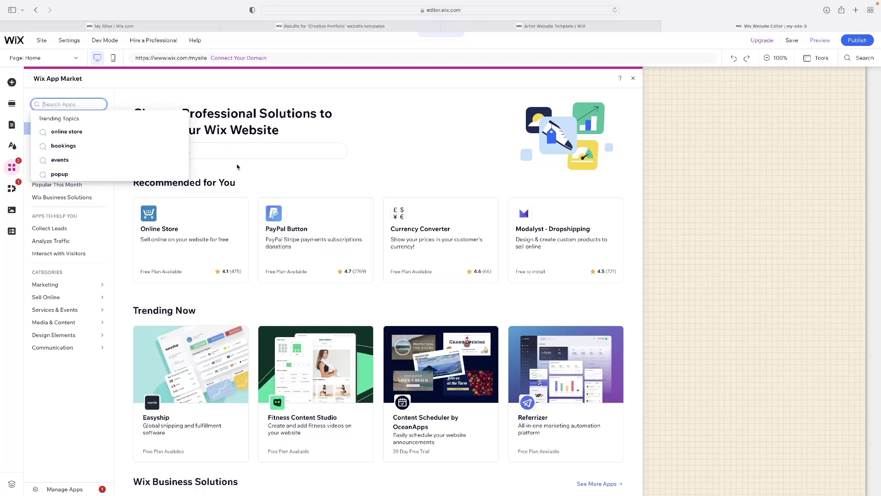
pyautogui.write('insta')
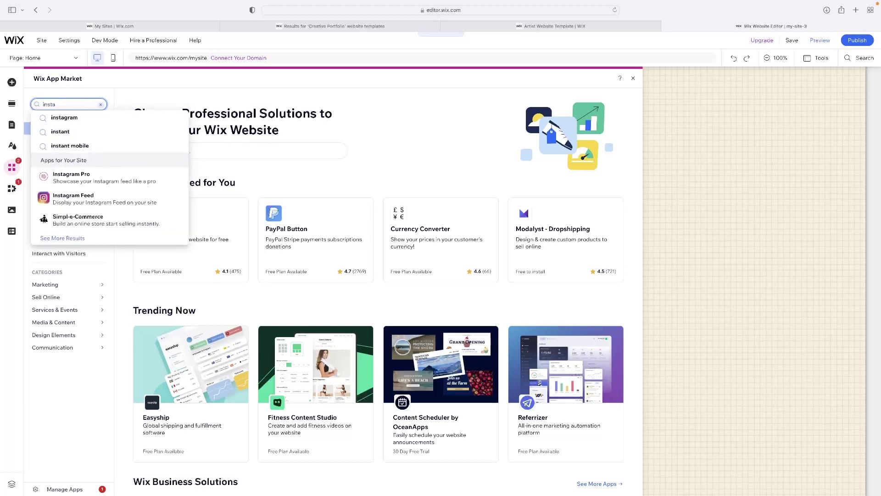
pyautogui.click(77, 118)
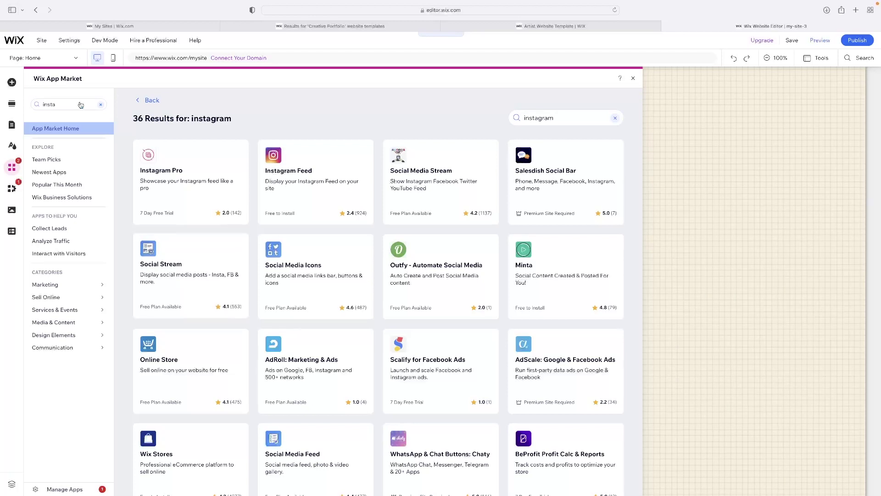
pyautogui.click(11, 83)
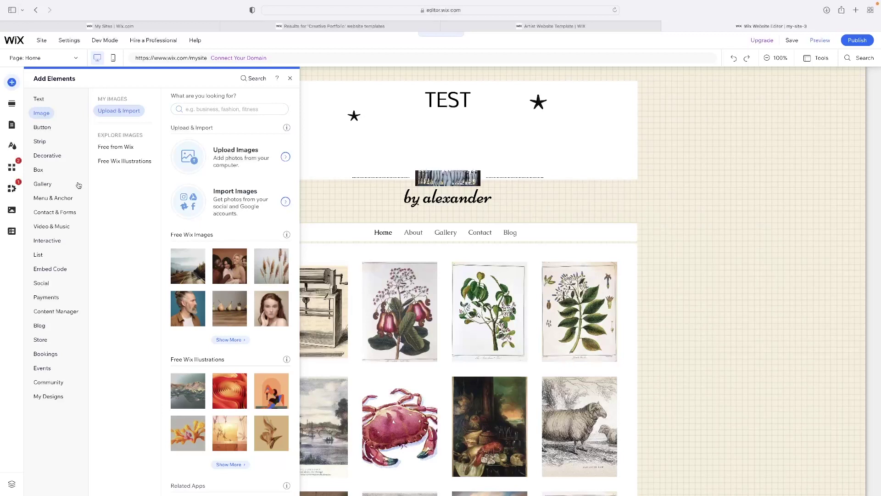
# Add an Embed HTML element from Embed Code's Popular Embeds to the home page Gallery section.
pyautogui.click(57, 269)
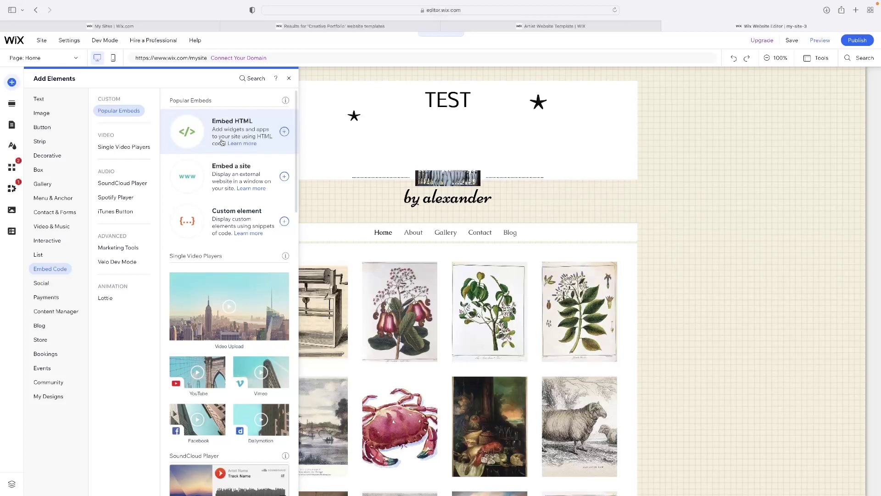
pyautogui.scroll(-4, 222, 315)
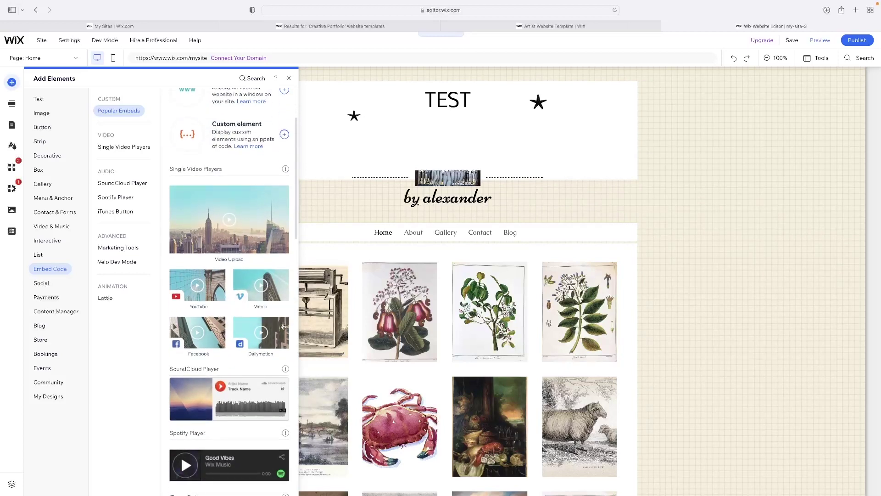
pyautogui.scroll(-3, 202, 331)
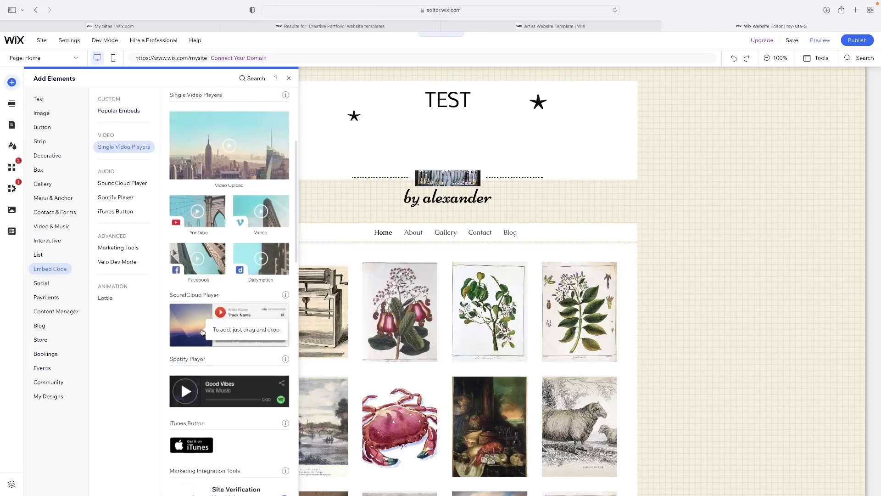
pyautogui.scroll(2, 202, 331)
pyautogui.scroll(5, 202, 331)
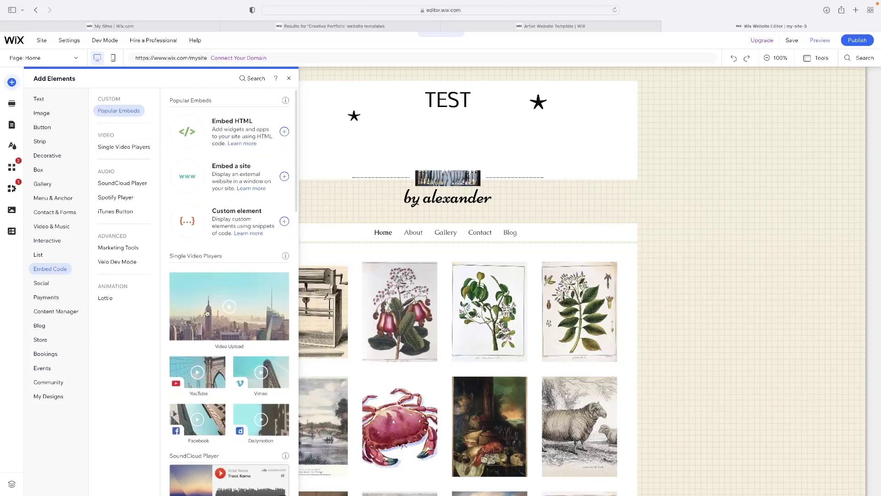
pyautogui.click(247, 132)
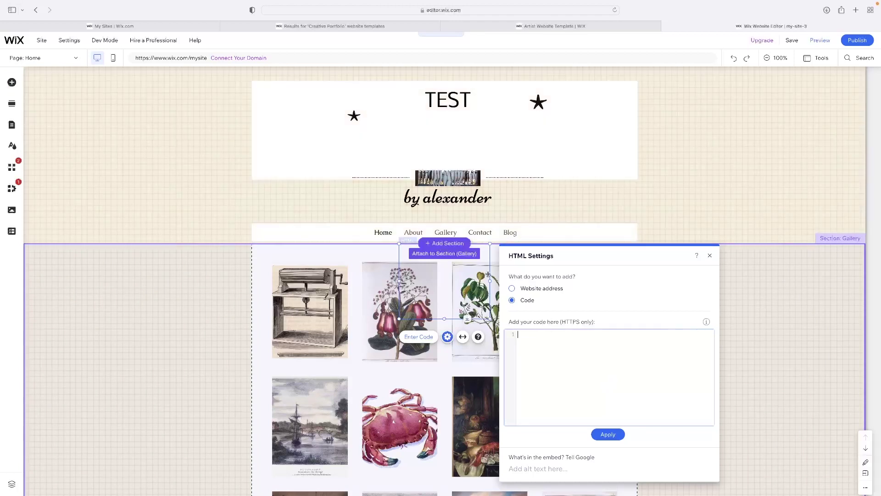
# Move the empty HTML embed into the header, close its settings, and delete it.
pyautogui.moveTo(639, 257); pyautogui.dragTo(219, 246)
pyautogui.moveTo(447, 290); pyautogui.dragTo(679, 182)
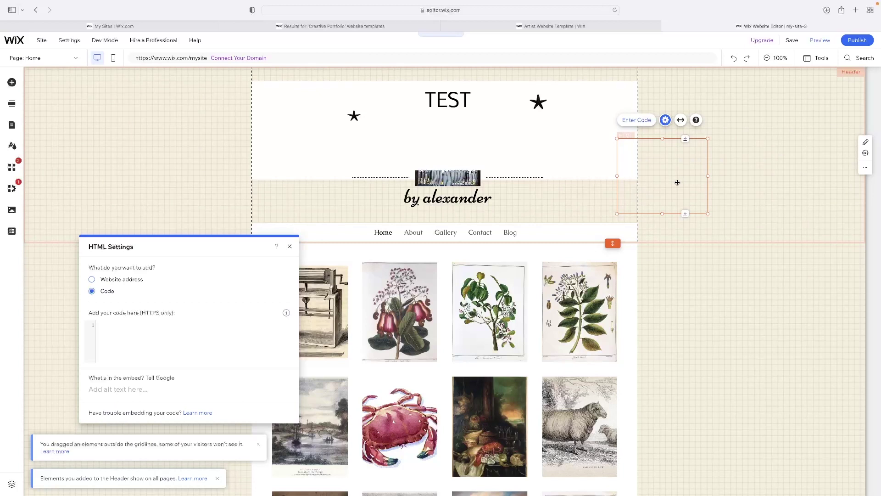
pyautogui.click(158, 333)
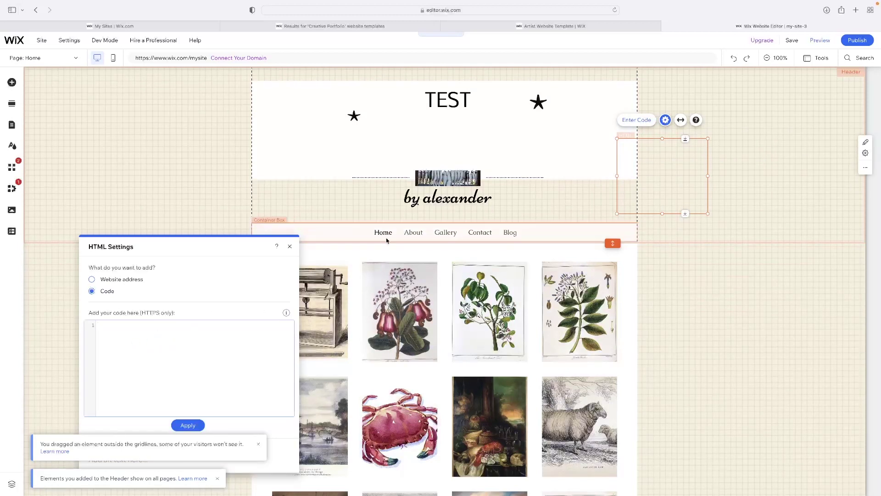
pyautogui.click(290, 246)
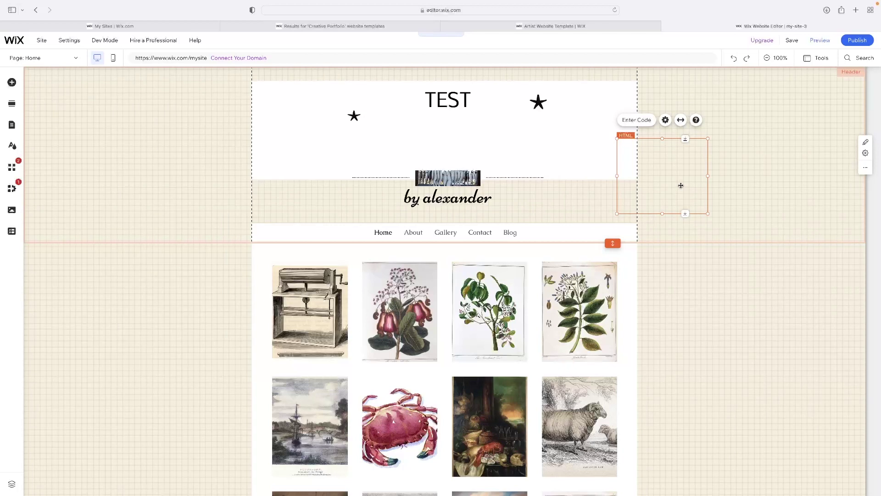
pyautogui.press('Delete')
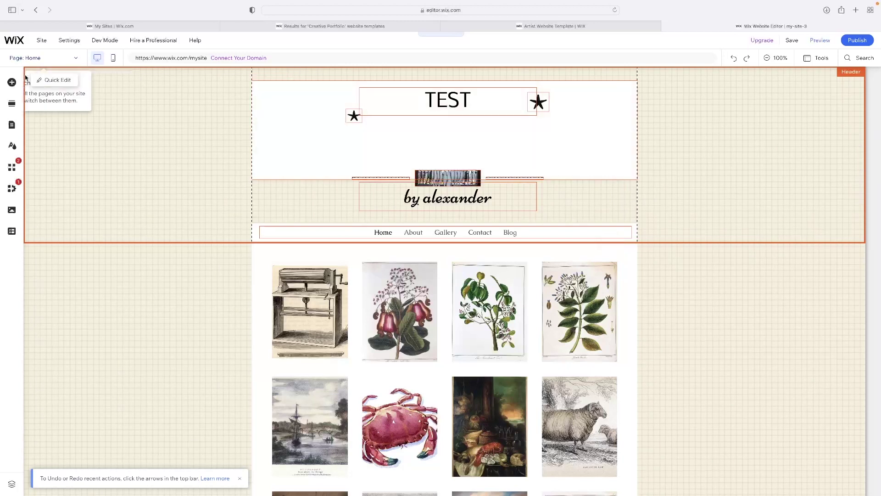
# Drag a YouTube player from Video & Music into the Gallery section beside the grid.
pyautogui.click(11, 83)
pyautogui.click(46, 114)
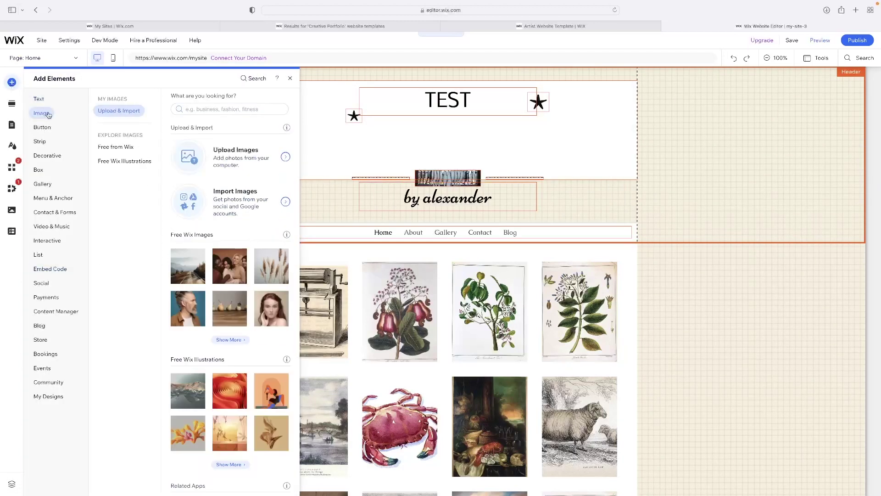
pyautogui.moveTo(59, 229)
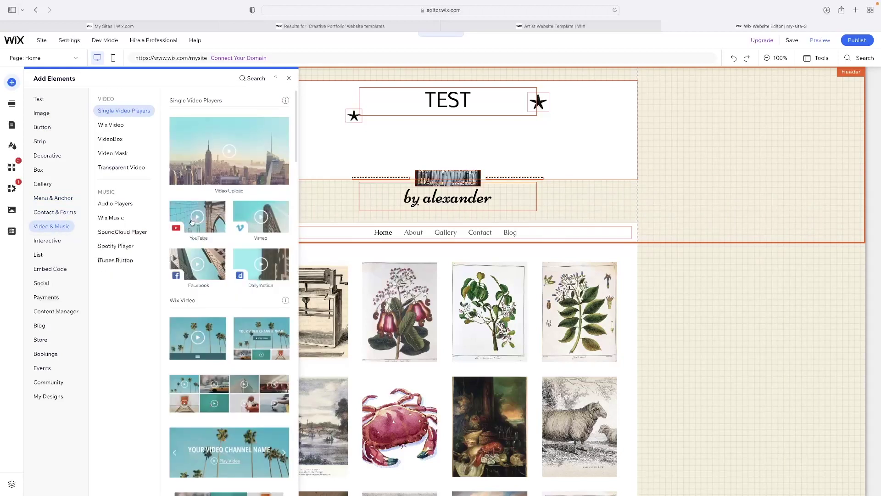
pyautogui.moveTo(192, 220); pyautogui.dragTo(676, 292)
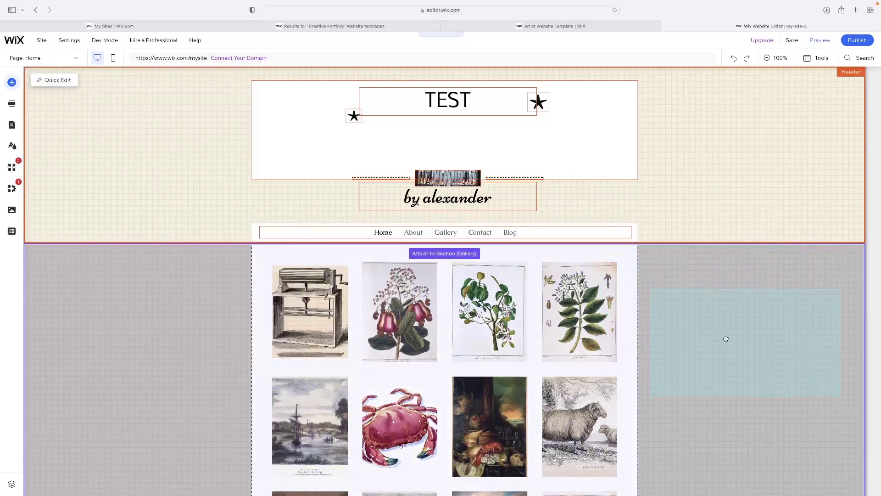
pyautogui.moveTo(726, 338); pyautogui.dragTo(723, 338)
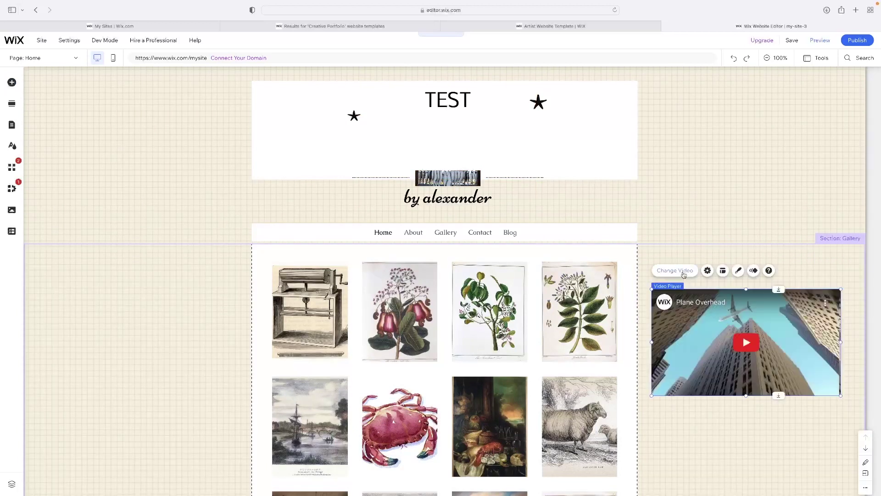
# Check the player's 'Plane Overhead' video address in Video Settings, then close them.
pyautogui.click(684, 273)
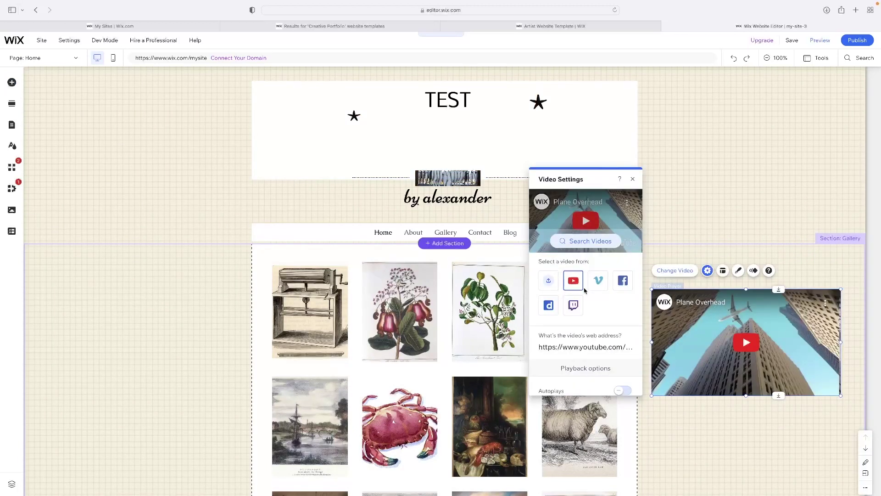
pyautogui.scroll(-2, 585, 290)
pyautogui.click(595, 312)
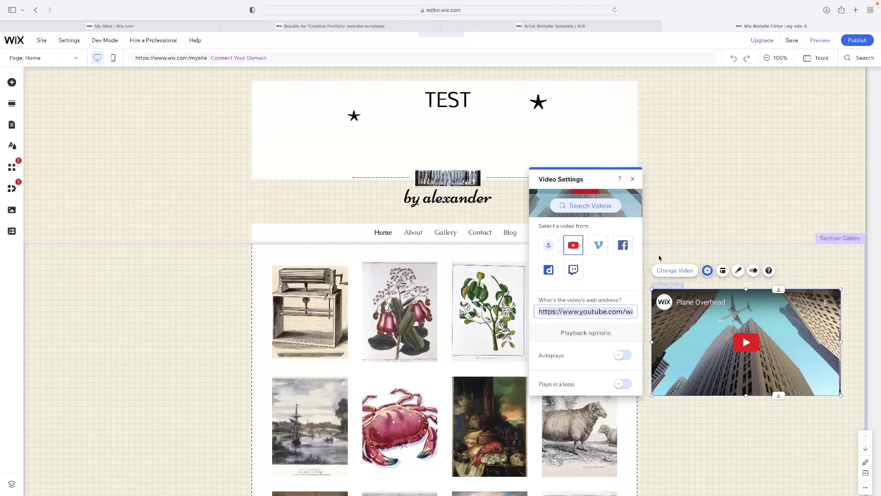
pyautogui.click(631, 181)
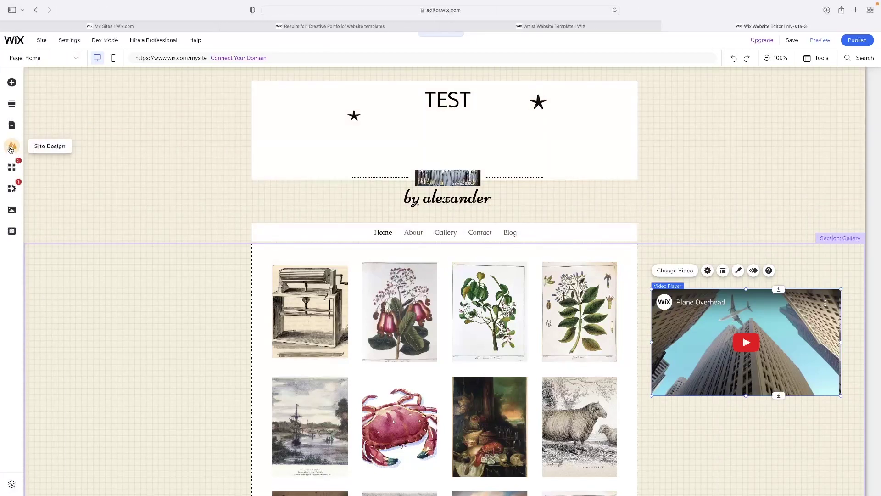
# Open Site Design's Color & Text Theme customisation to list the theme's editable colours.
pyautogui.click(11, 148)
pyautogui.moveTo(102, 129)
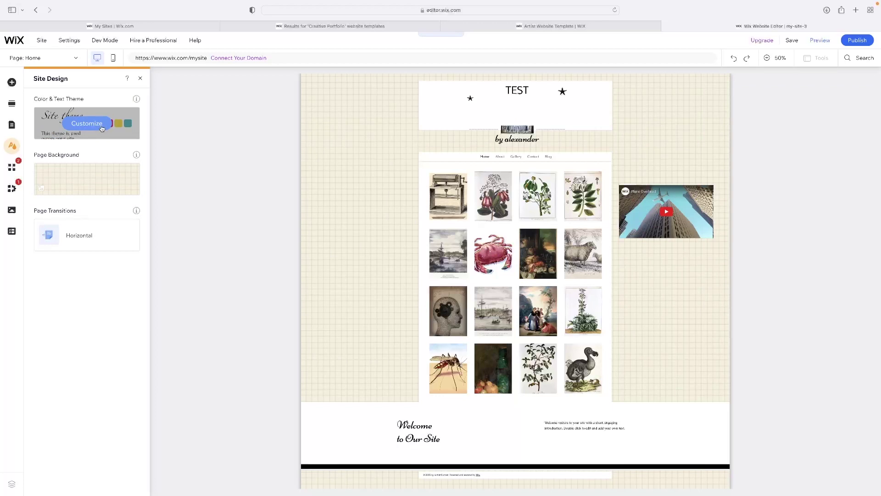
pyautogui.click(102, 127)
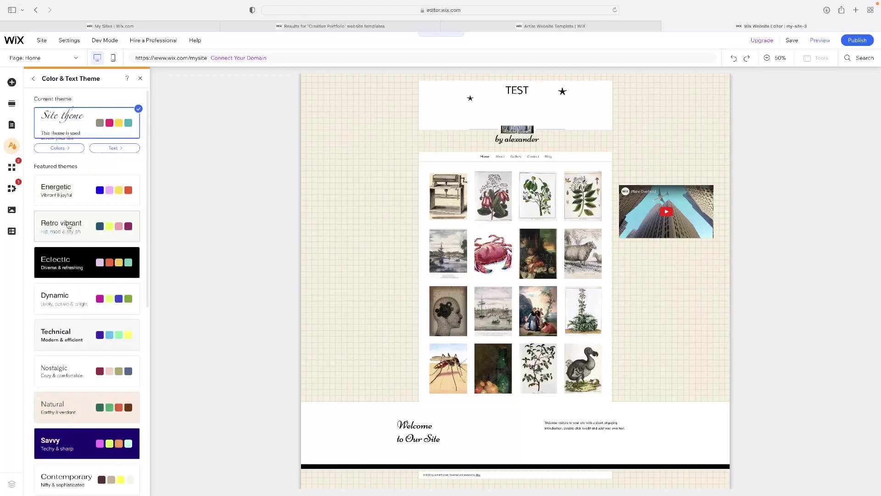
pyautogui.click(69, 148)
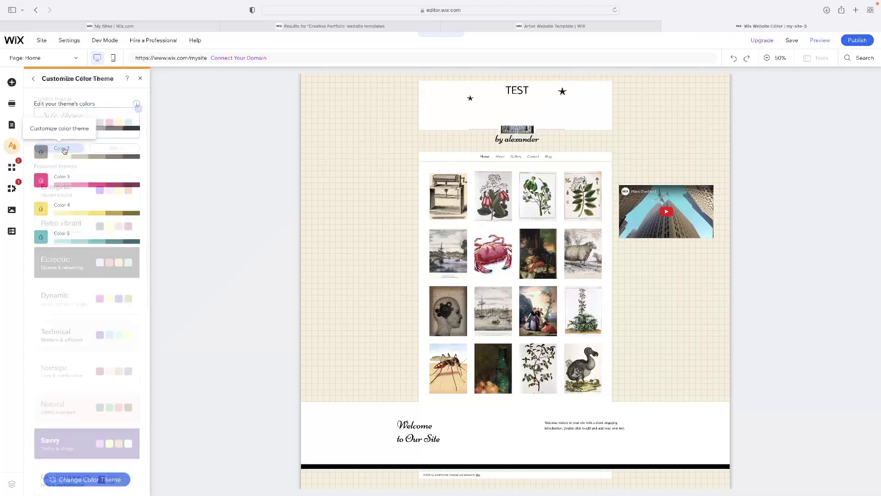